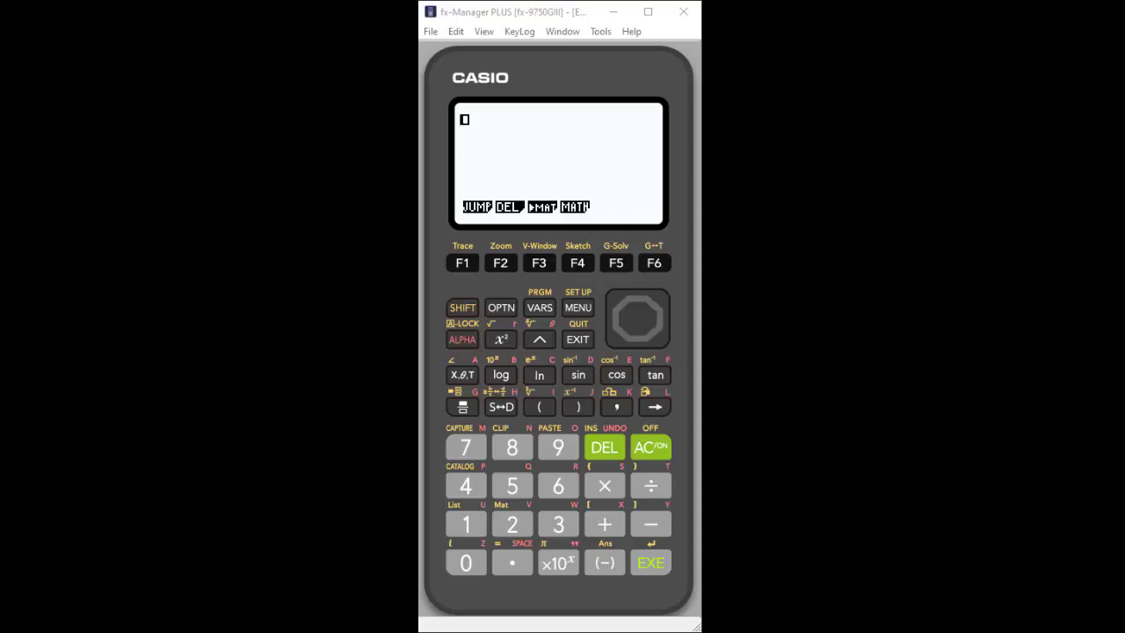
- Leave the blank RUN-MAT screen and show the MAIN MENU icon grid
click(579, 308)
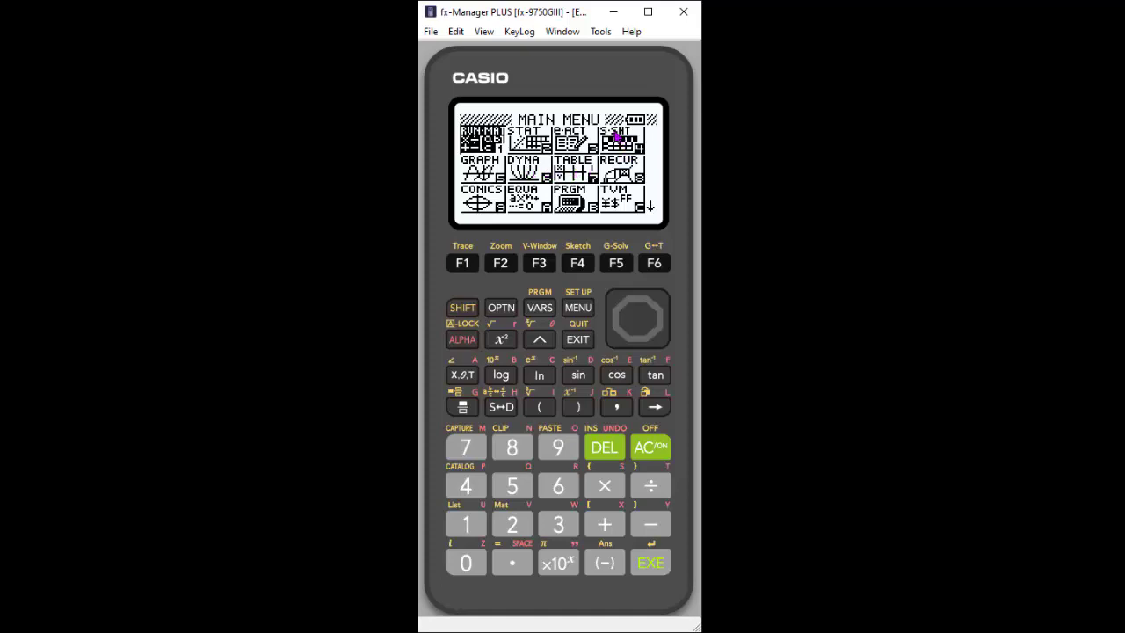
- Move the menu highlight through STAT, e-ACT, S-SHT and PROB over to PYTHON
click(662, 319)
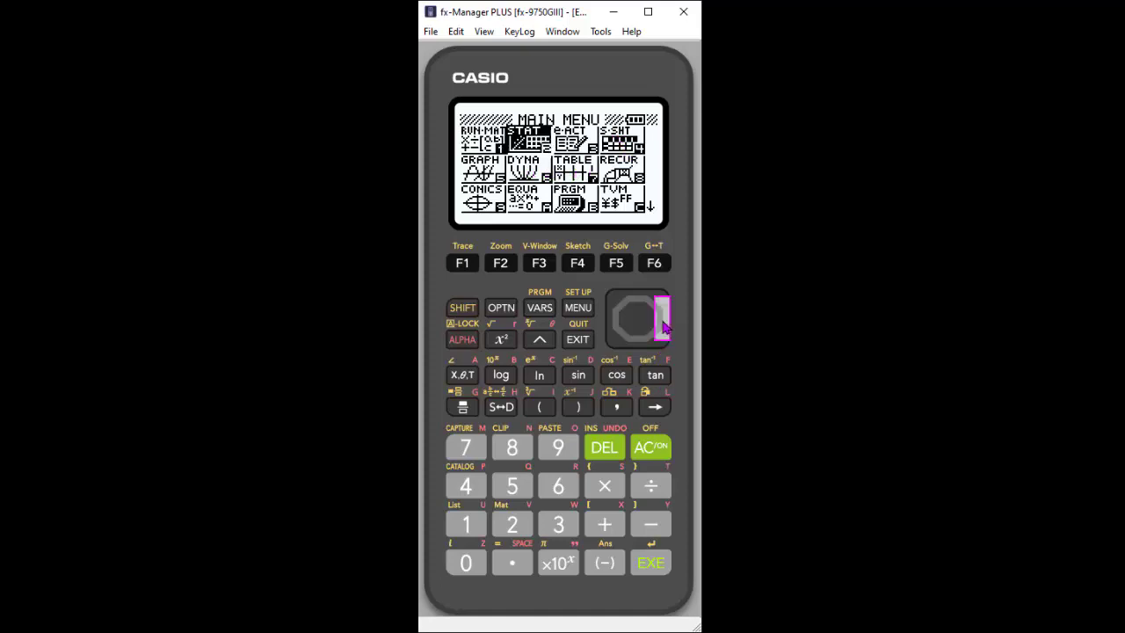
click(662, 318)
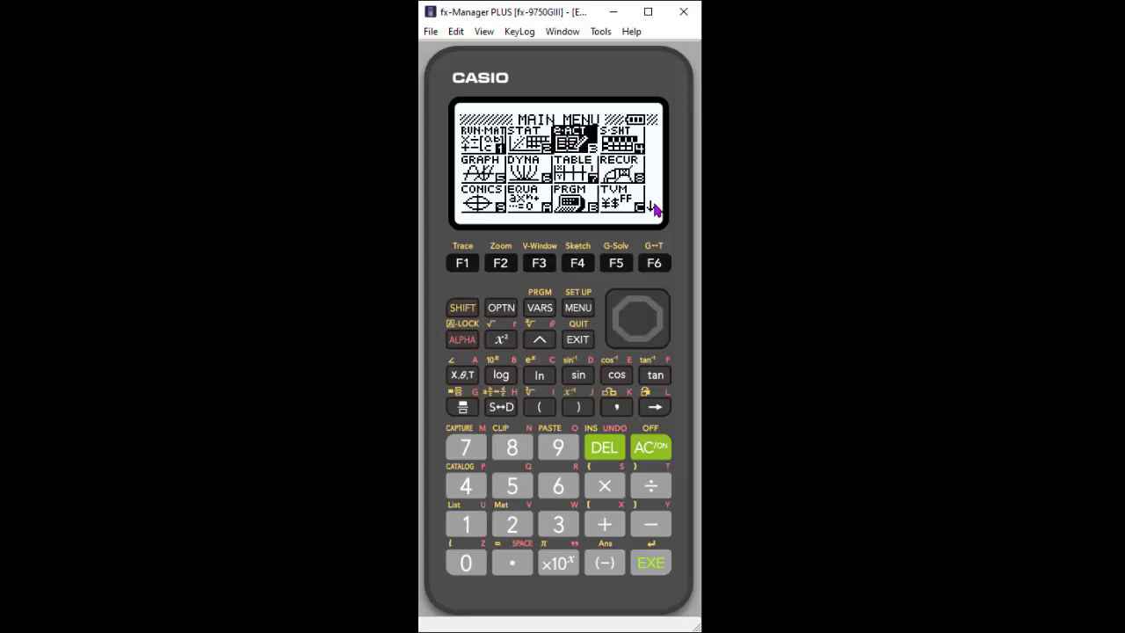
click(662, 318)
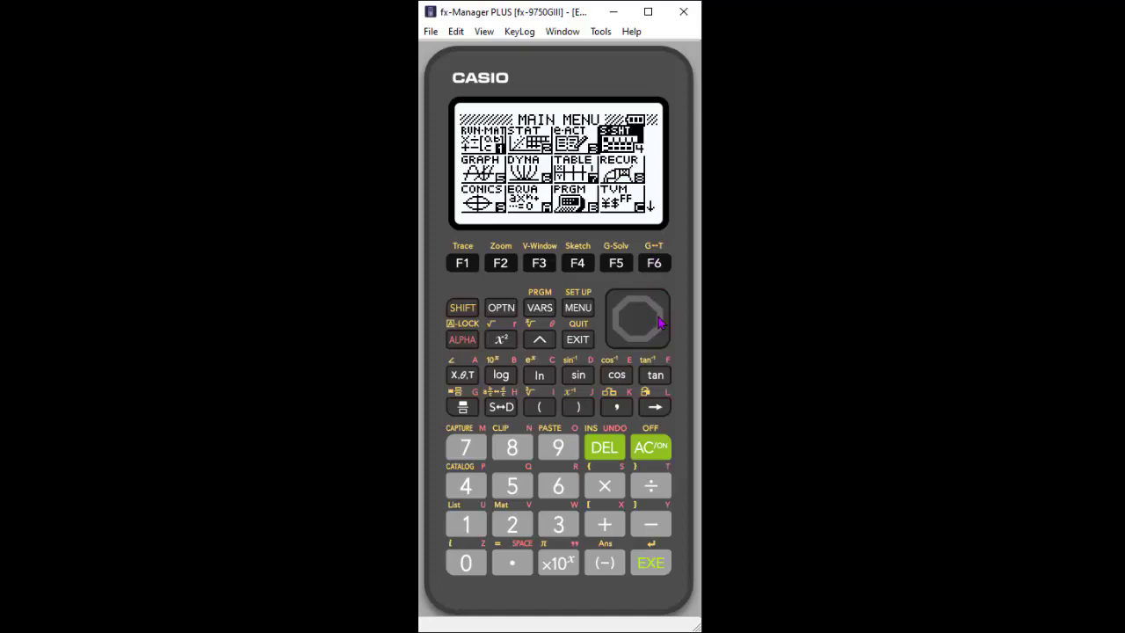
click(638, 340)
click(637, 340)
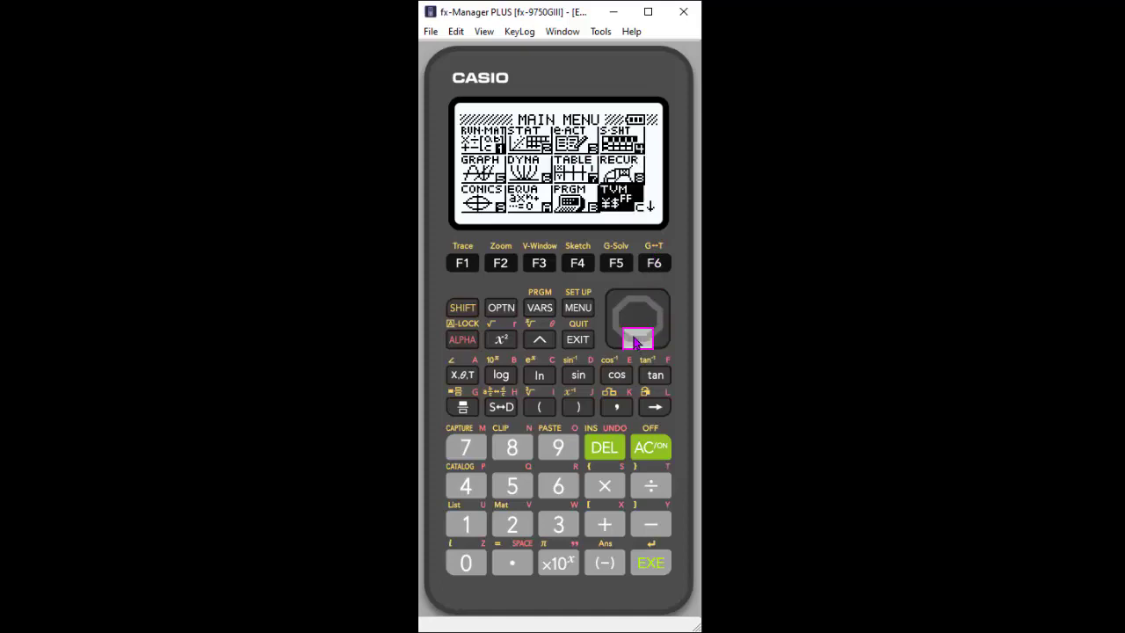
click(637, 340)
click(637, 340)
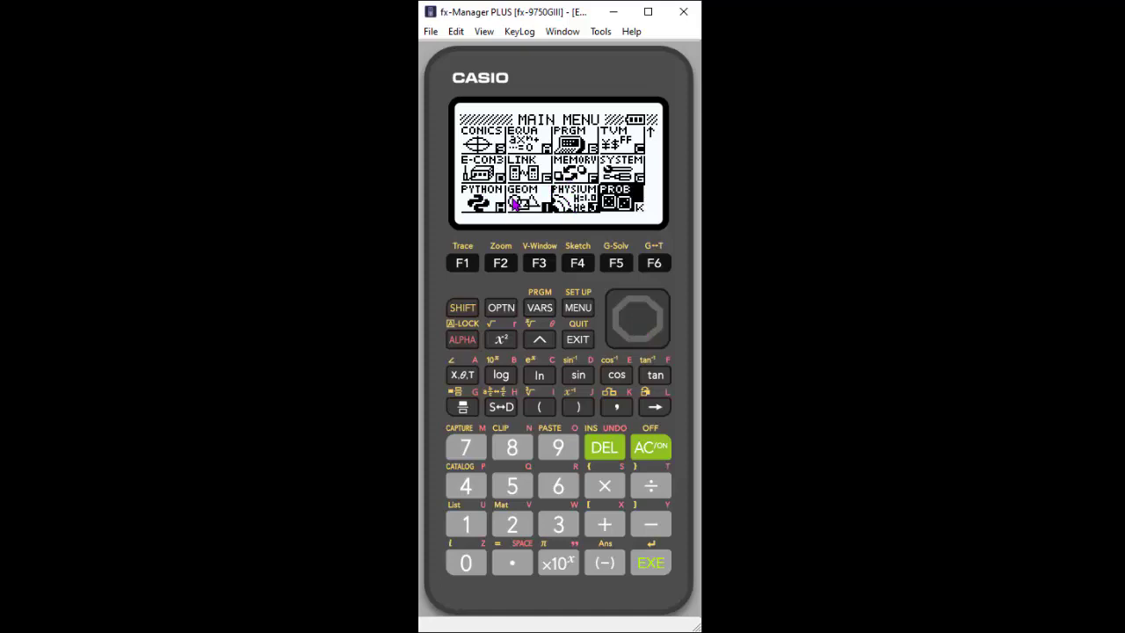
click(613, 320)
click(613, 320)
click(613, 321)
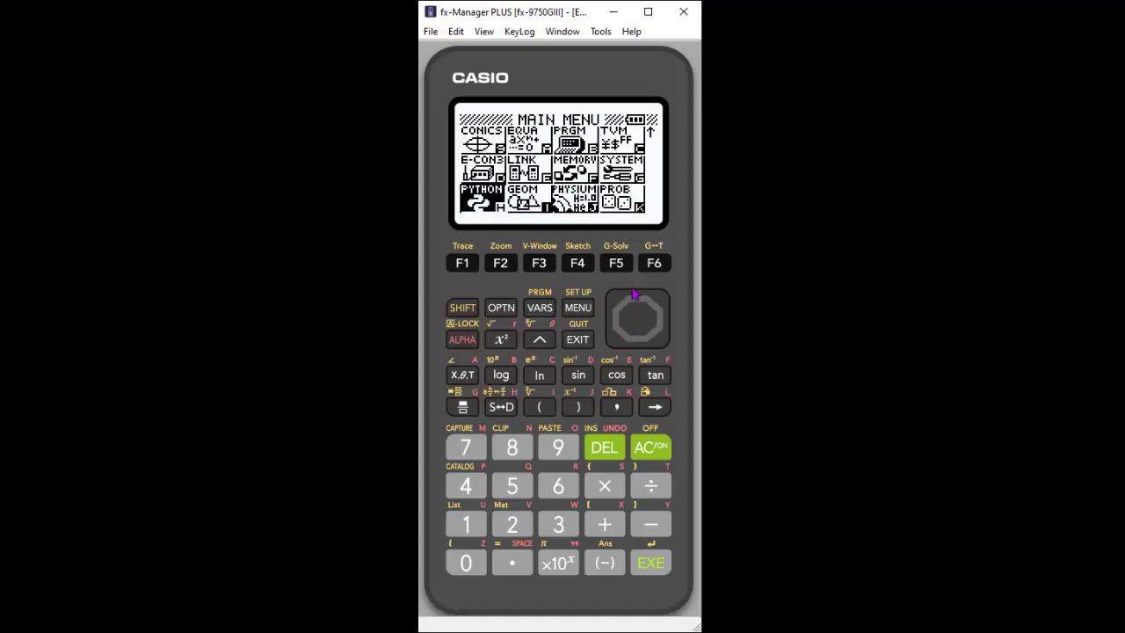
- Continue through GEOM, PHYSIUM, PRGM and e-ACT, then return to RUN-MAT and open it
click(660, 320)
click(659, 325)
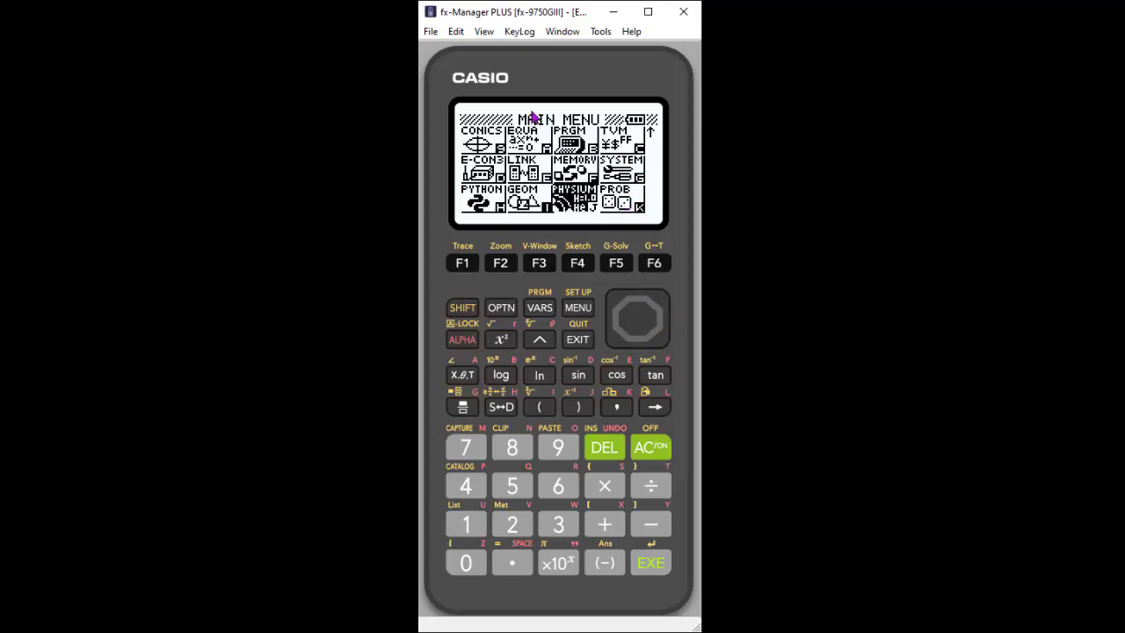
click(633, 306)
click(633, 306)
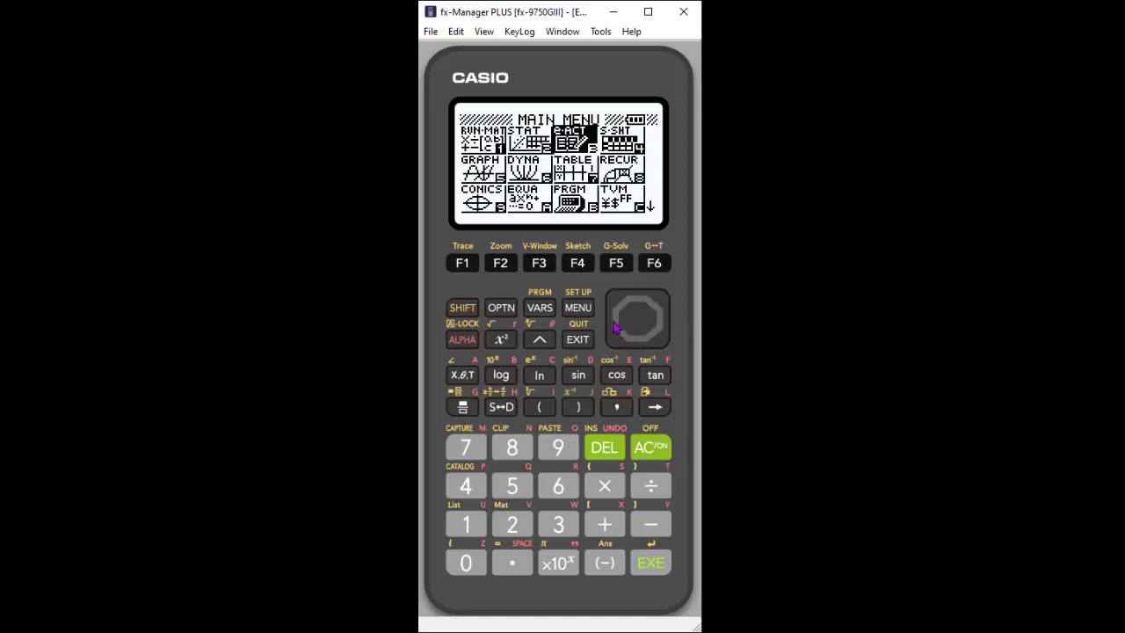
click(615, 326)
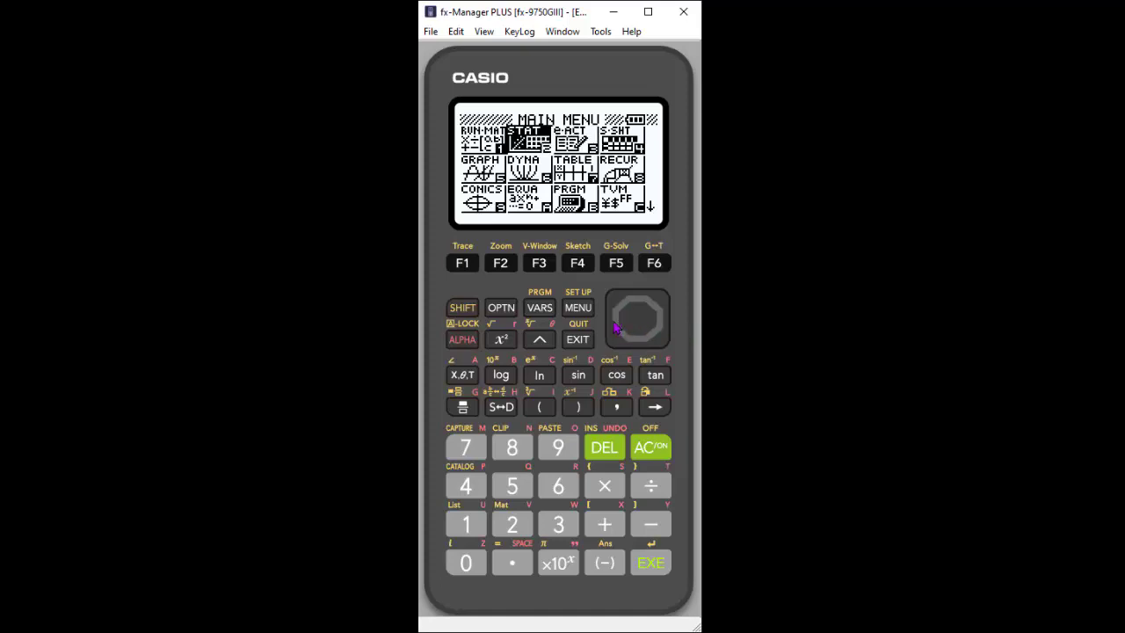
click(615, 326)
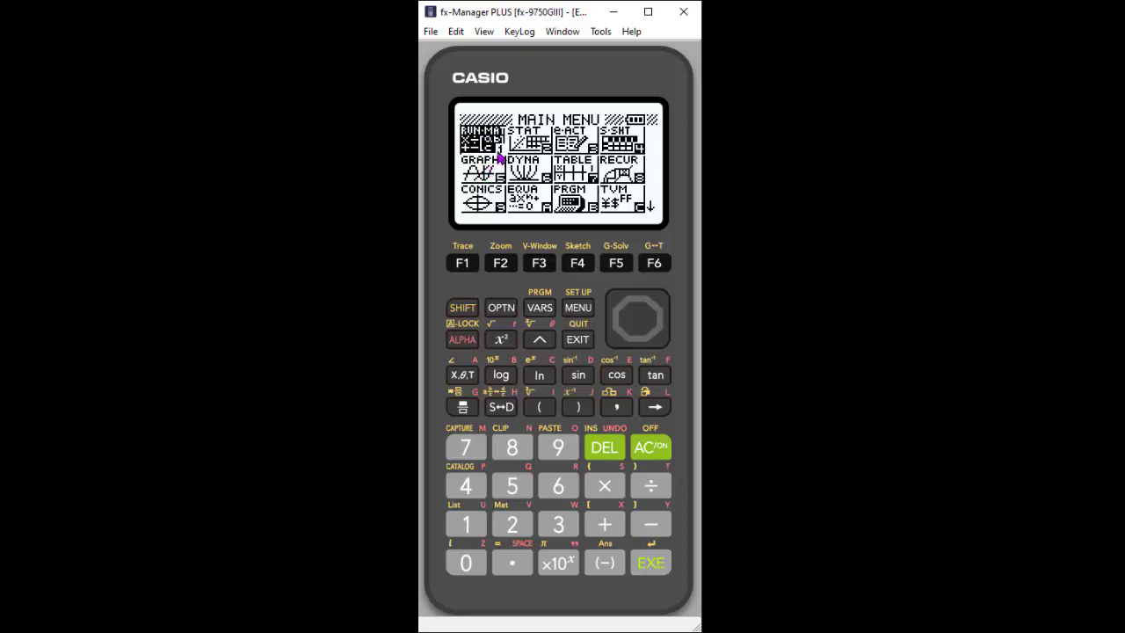
click(649, 563)
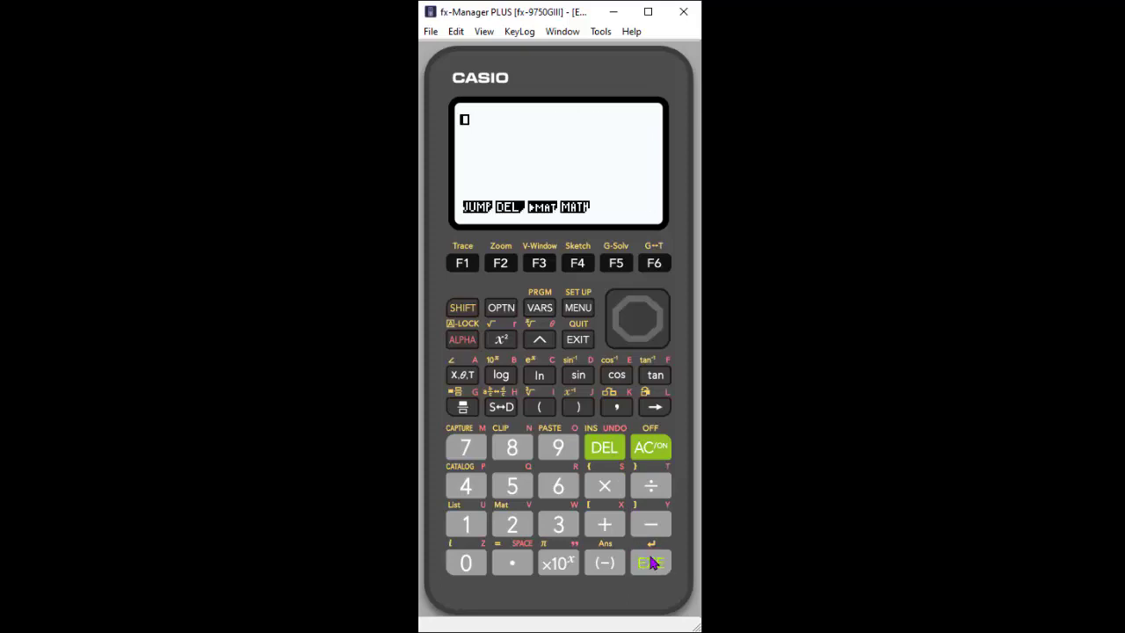
click(461, 310)
click(573, 309)
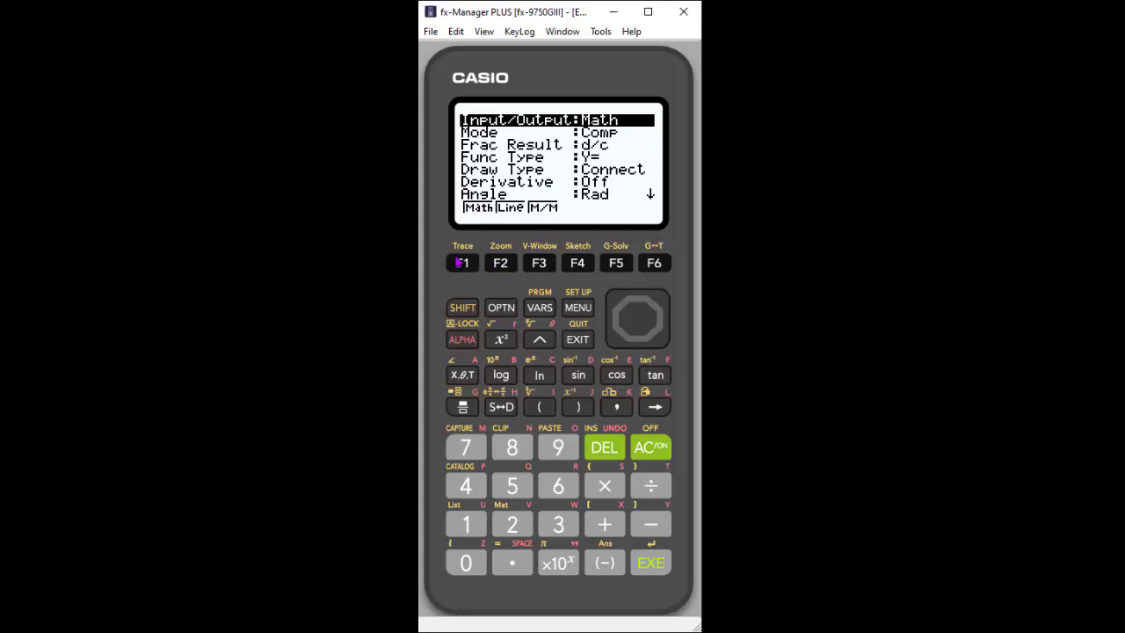
click(500, 264)
click(539, 265)
click(460, 265)
click(577, 341)
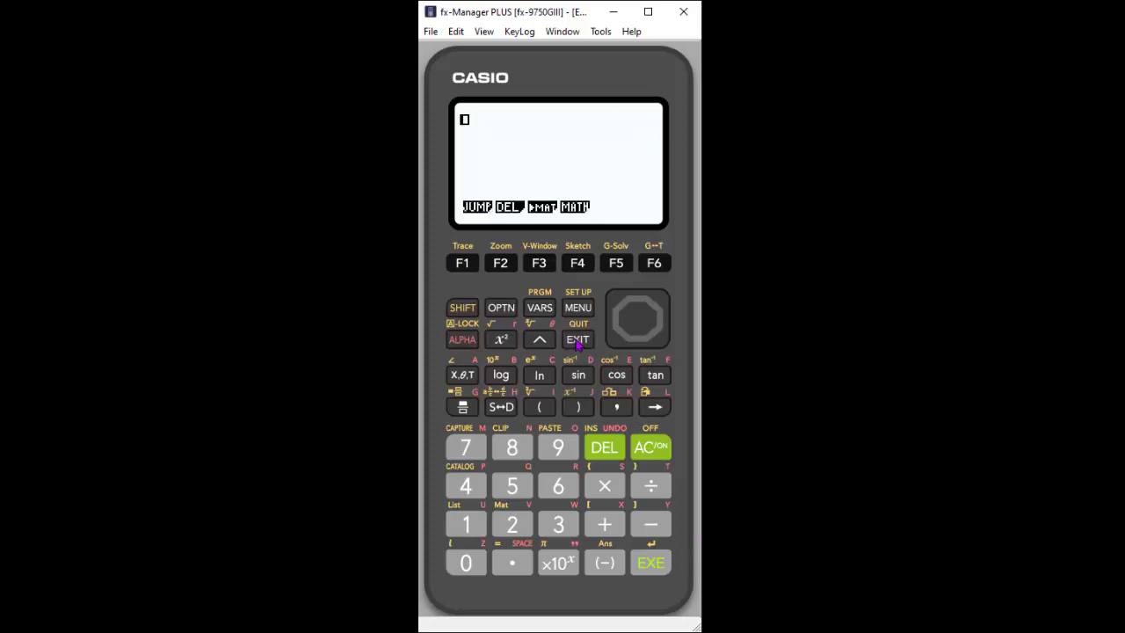
- Evaluate √18 as 3√2, then toggle S↔D to 4.242640687 and back to 3√2
click(466, 311)
click(500, 342)
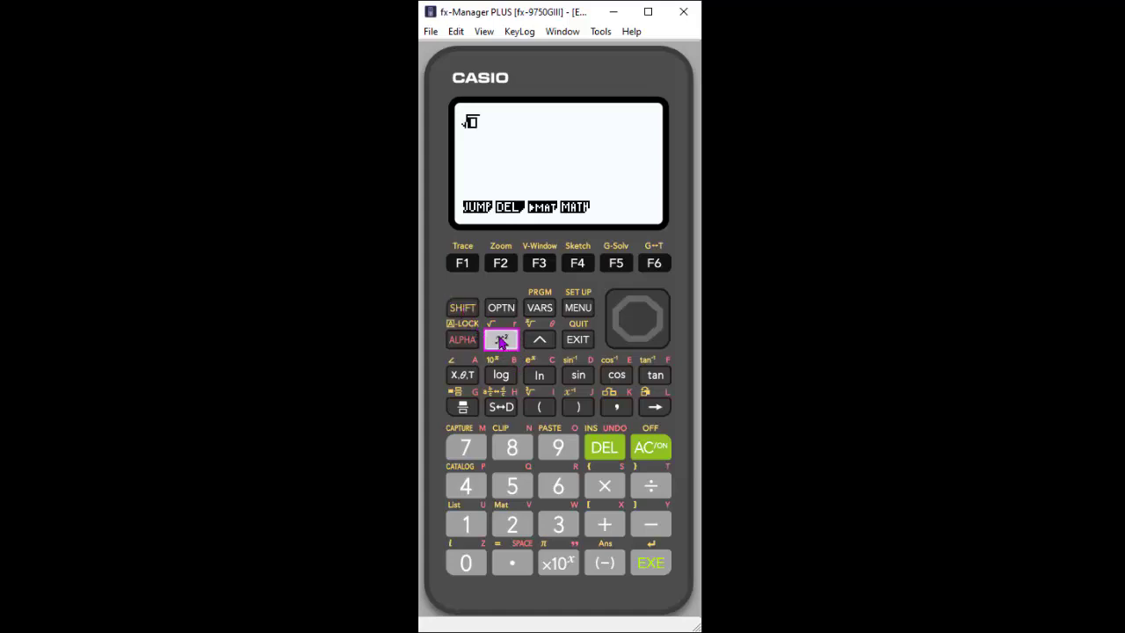
click(466, 524)
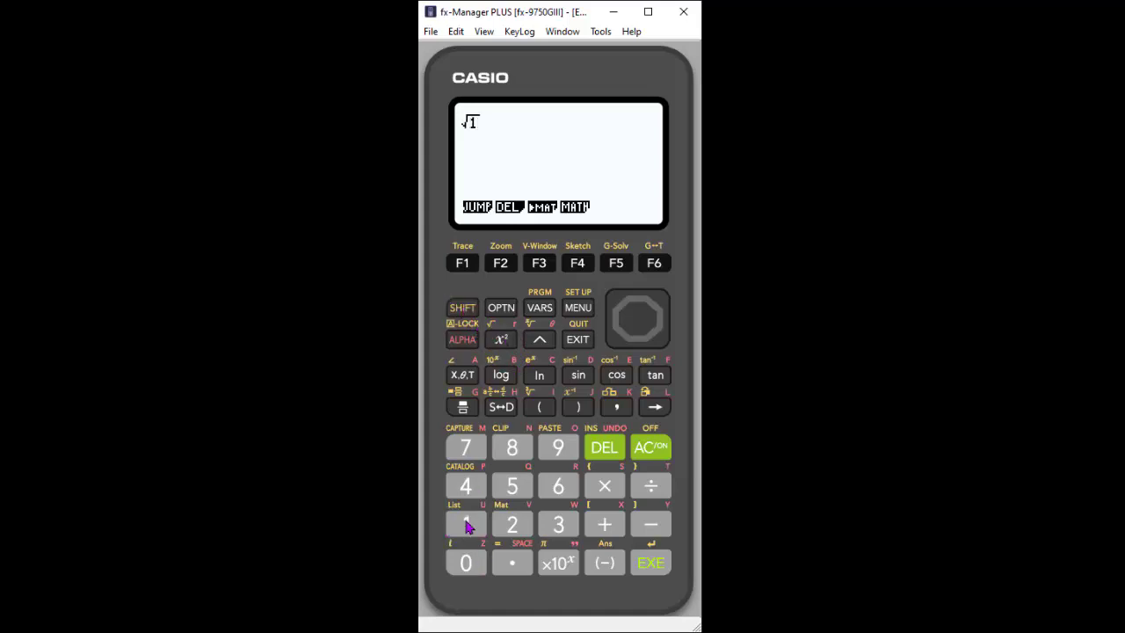
click(513, 448)
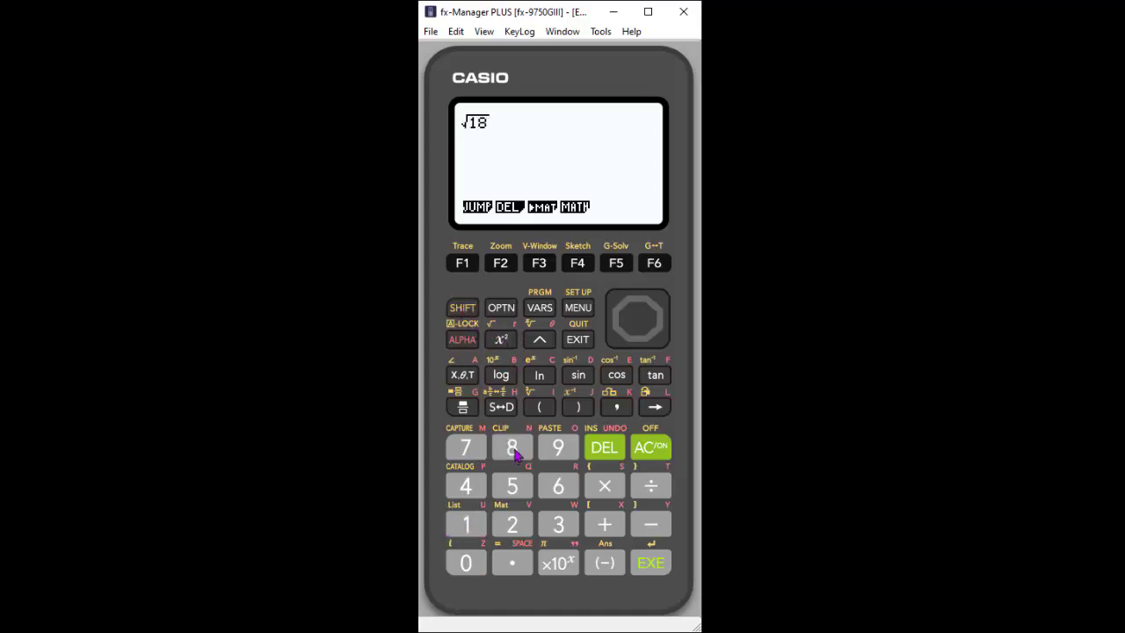
click(654, 567)
click(499, 409)
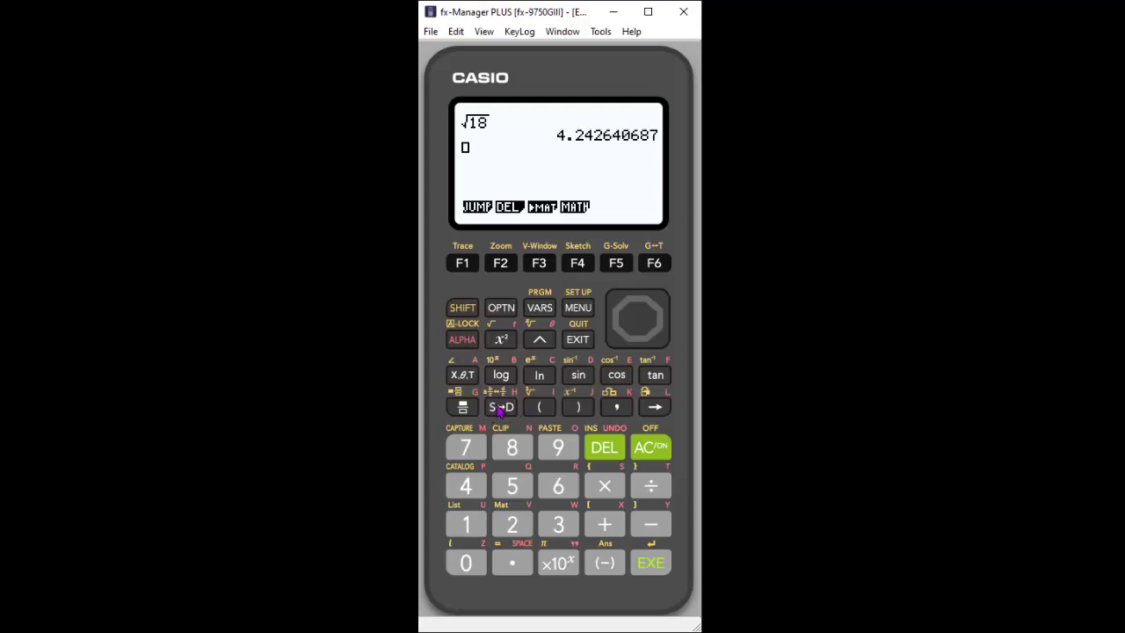
click(500, 409)
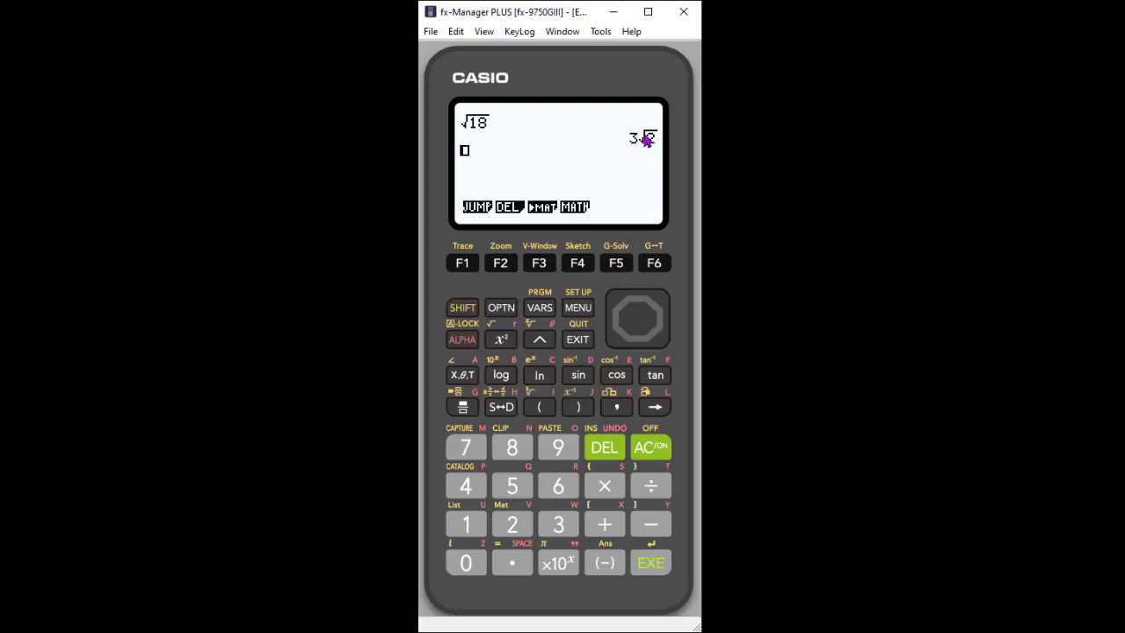
- Set the Input/Output mode to Linear in SET UP
click(464, 310)
click(577, 309)
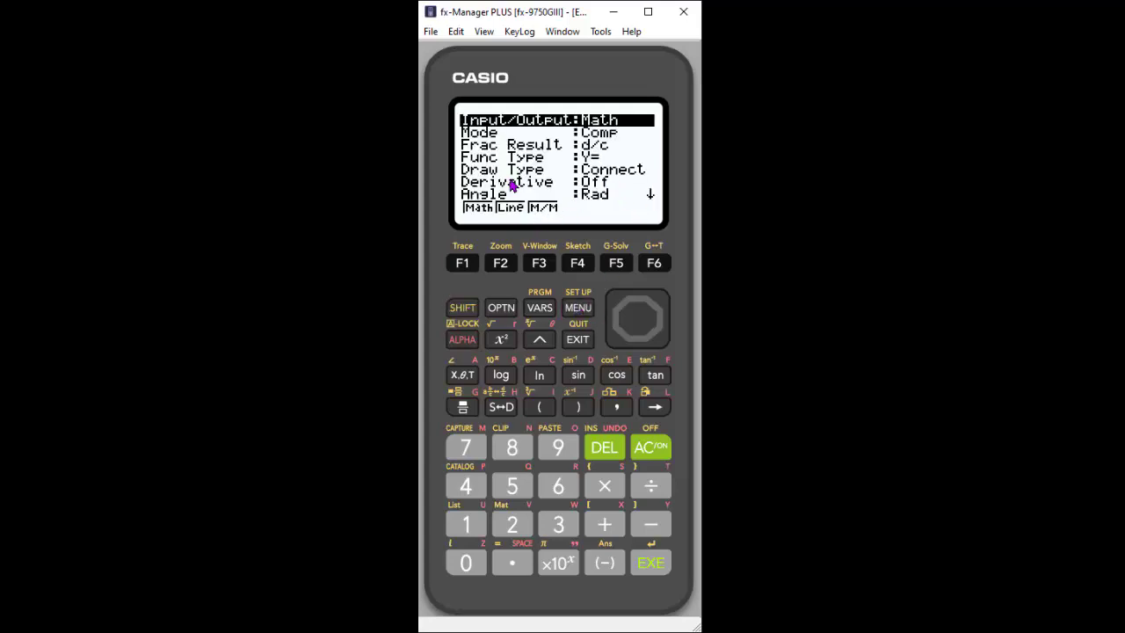
click(500, 263)
click(657, 567)
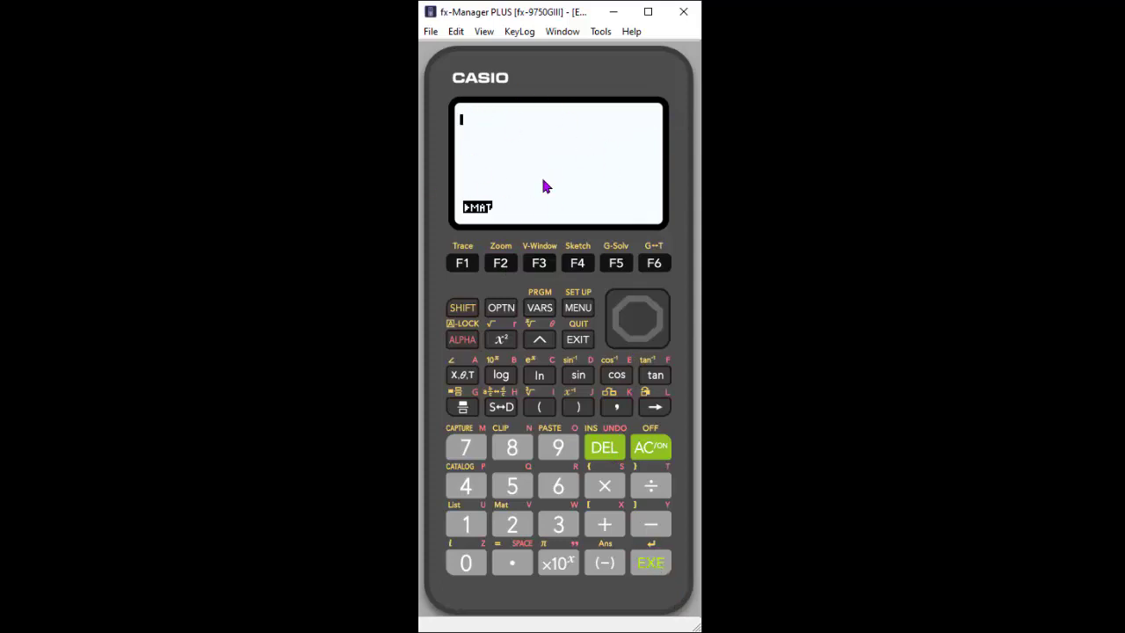
- Evaluate √18 again, now giving the decimal 4.242640687
click(470, 309)
click(495, 341)
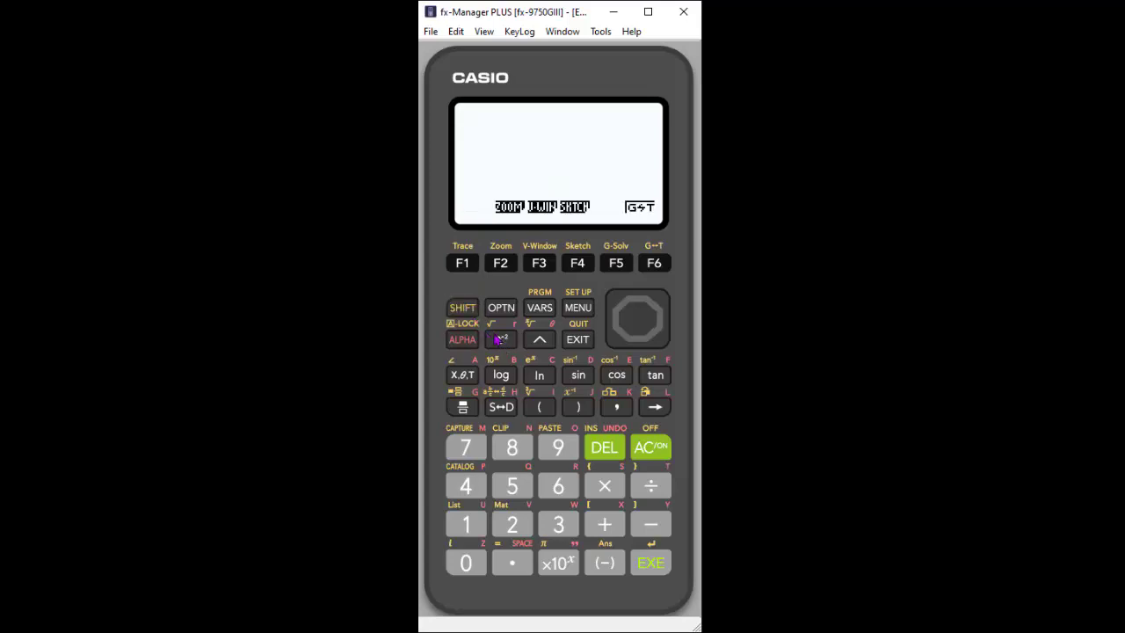
click(467, 525)
click(513, 450)
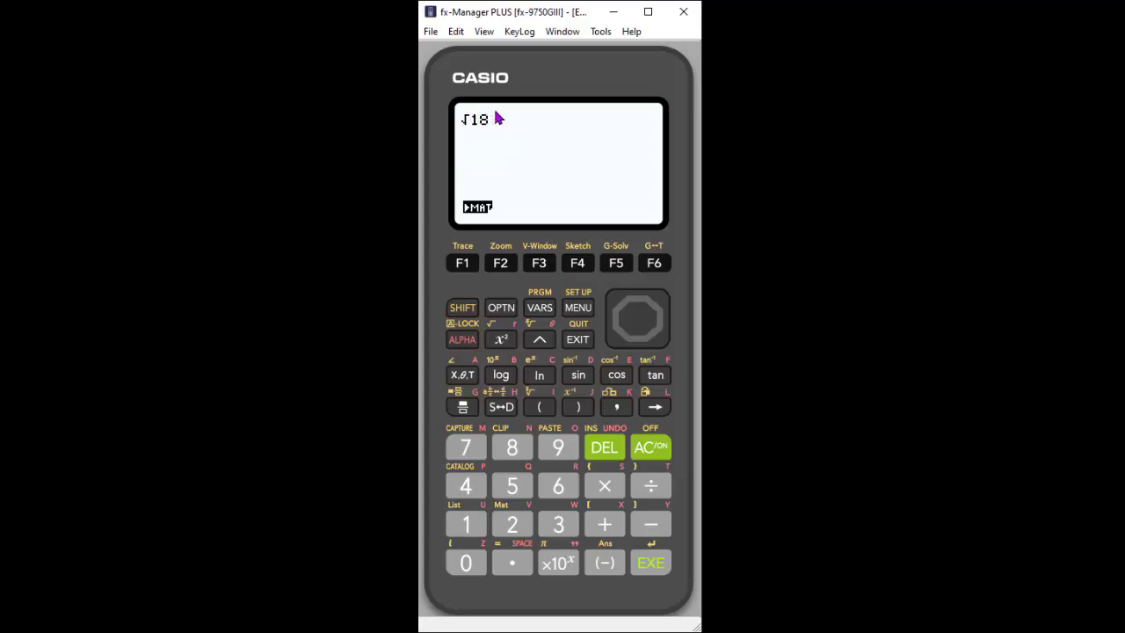
click(659, 567)
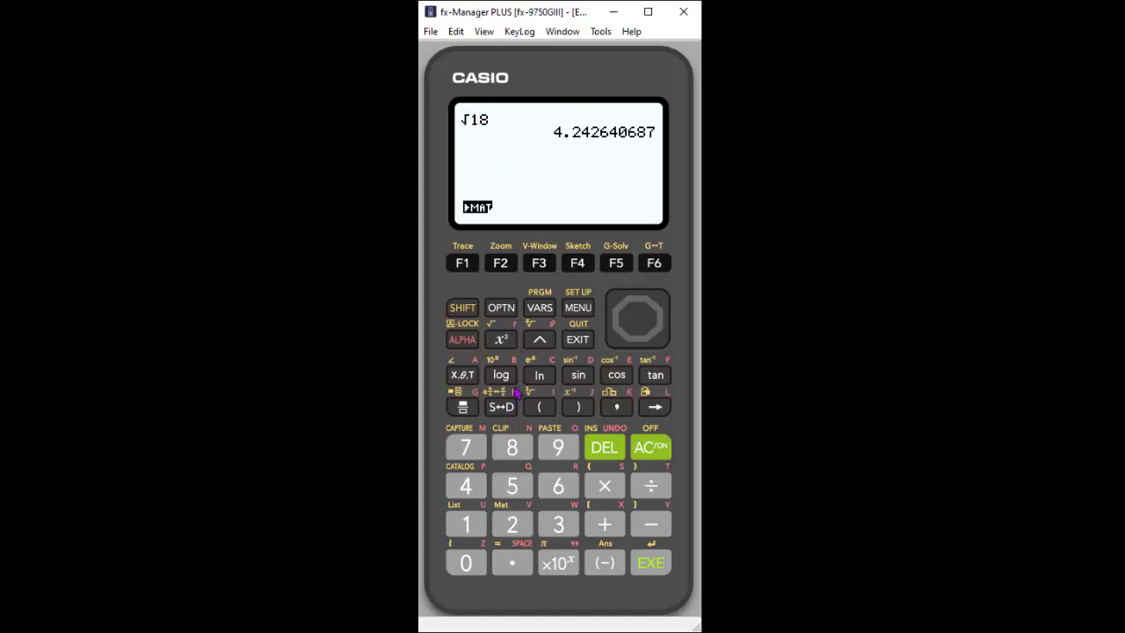
- Set the Input/Output mode to Mth/Mix in SET UP
click(457, 311)
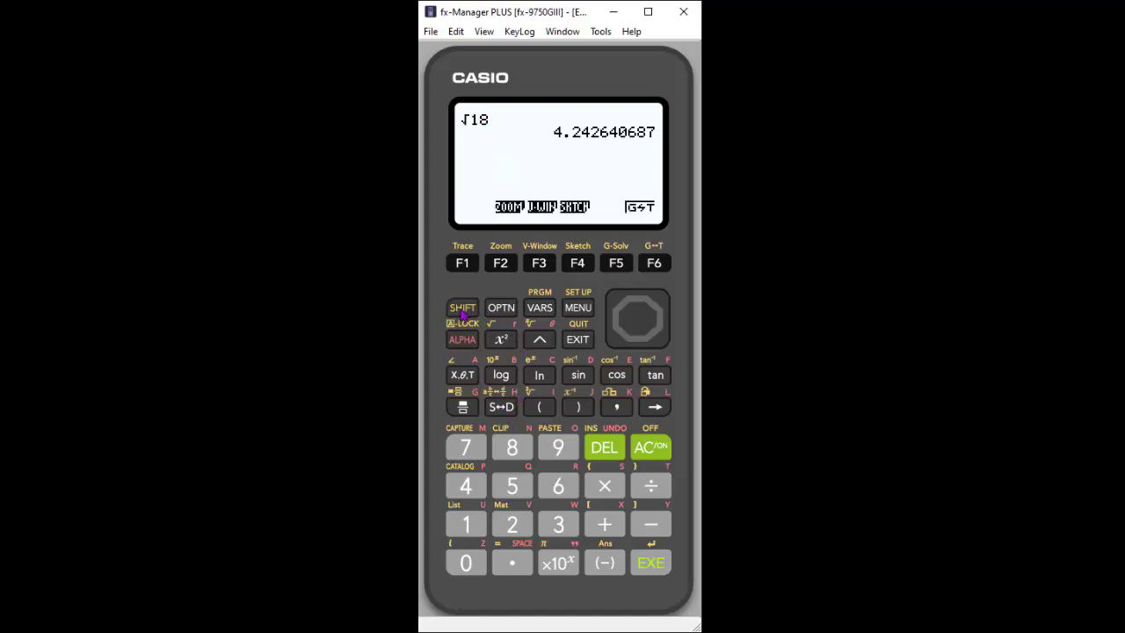
click(582, 312)
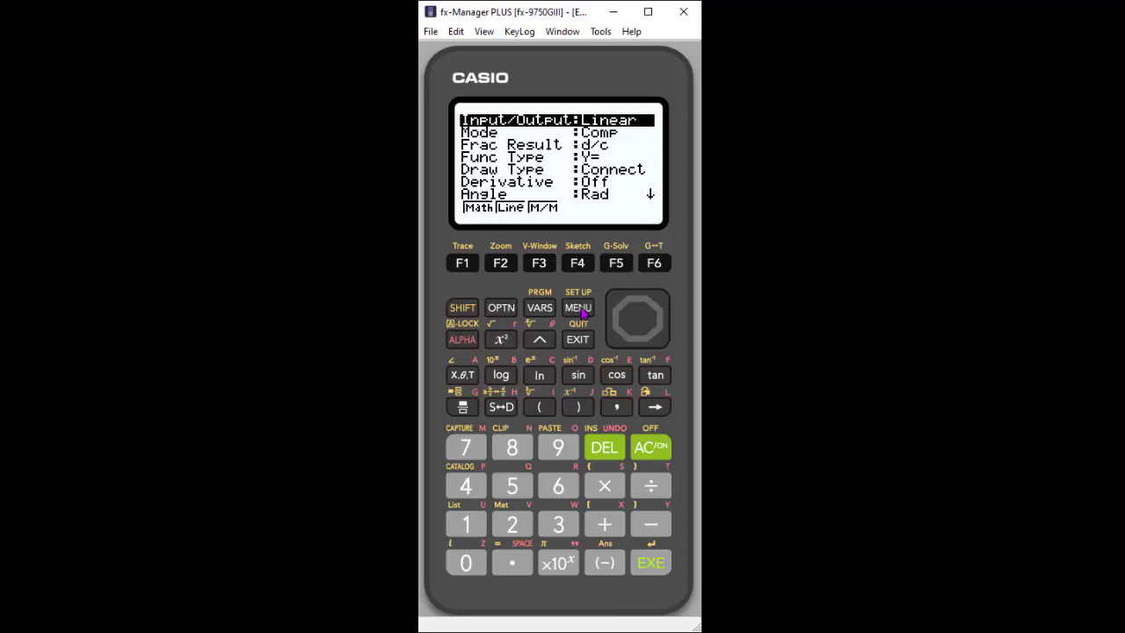
click(539, 266)
click(650, 563)
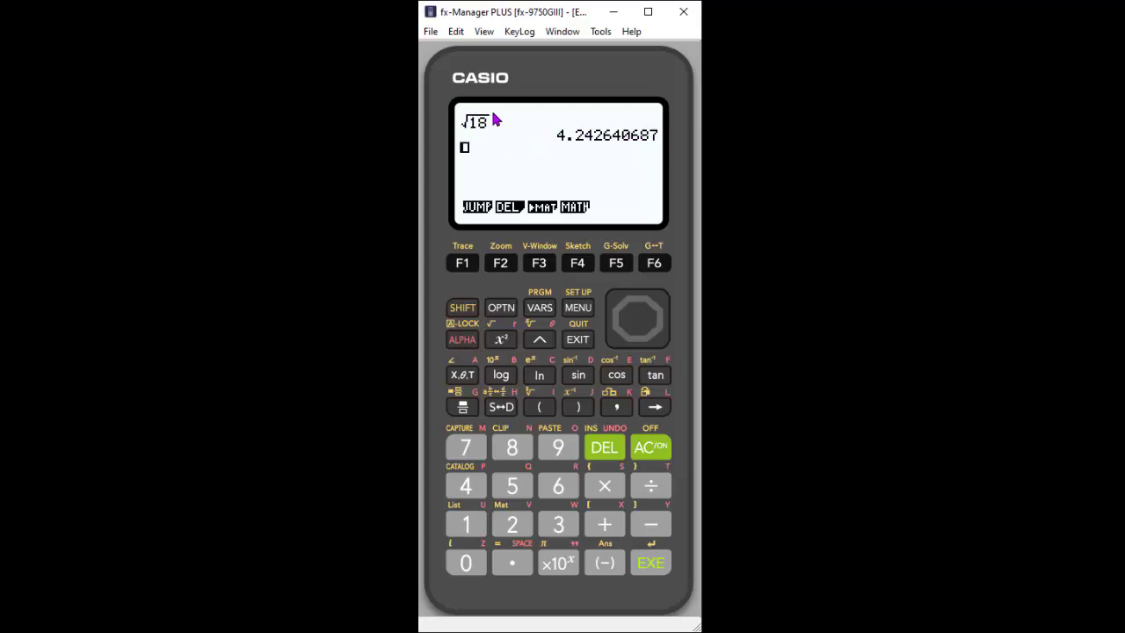
- Evaluate √18 again, getting 4.242640687, and try the S↔D key
click(464, 311)
click(501, 339)
click(463, 526)
click(513, 448)
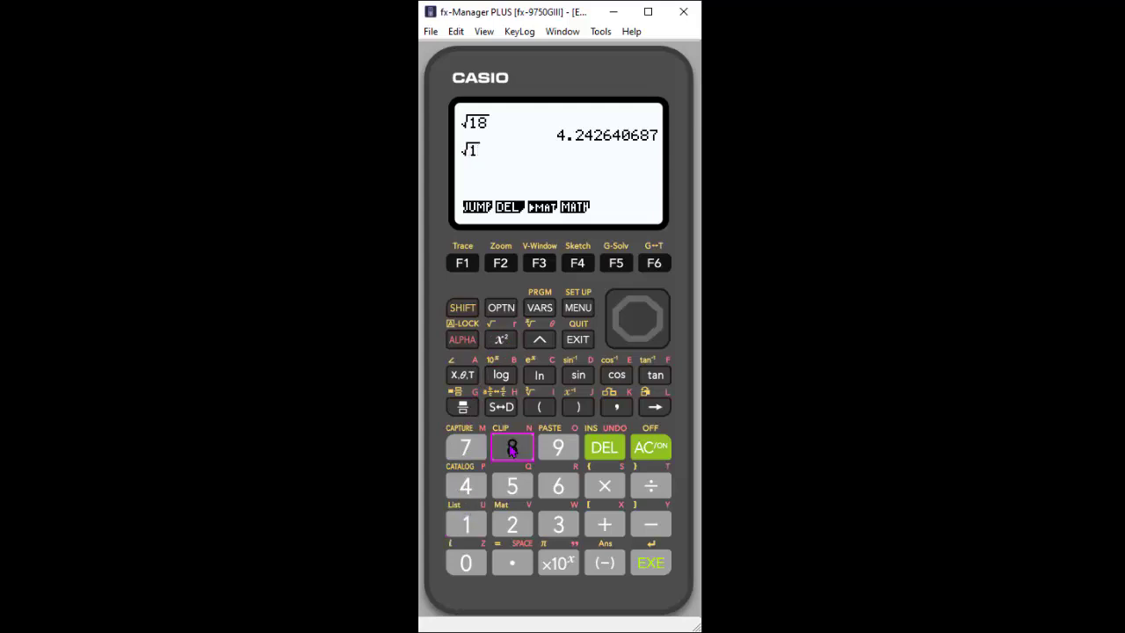
click(651, 563)
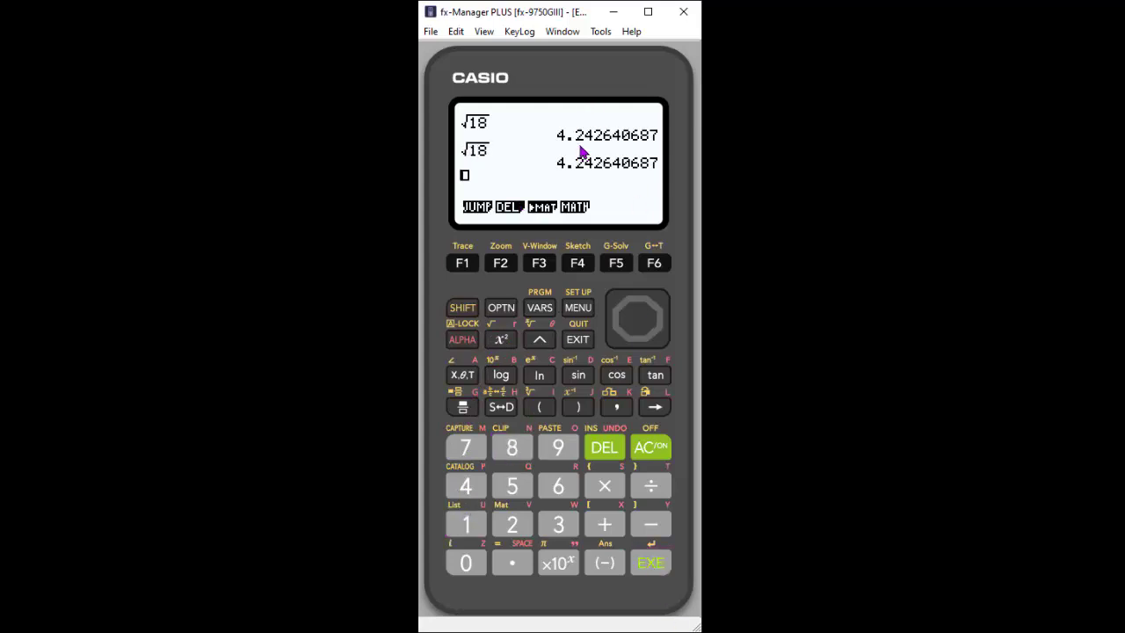
click(500, 409)
- Set the Input/Output mode back to Math in SET UP
key(shift)
click(577, 307)
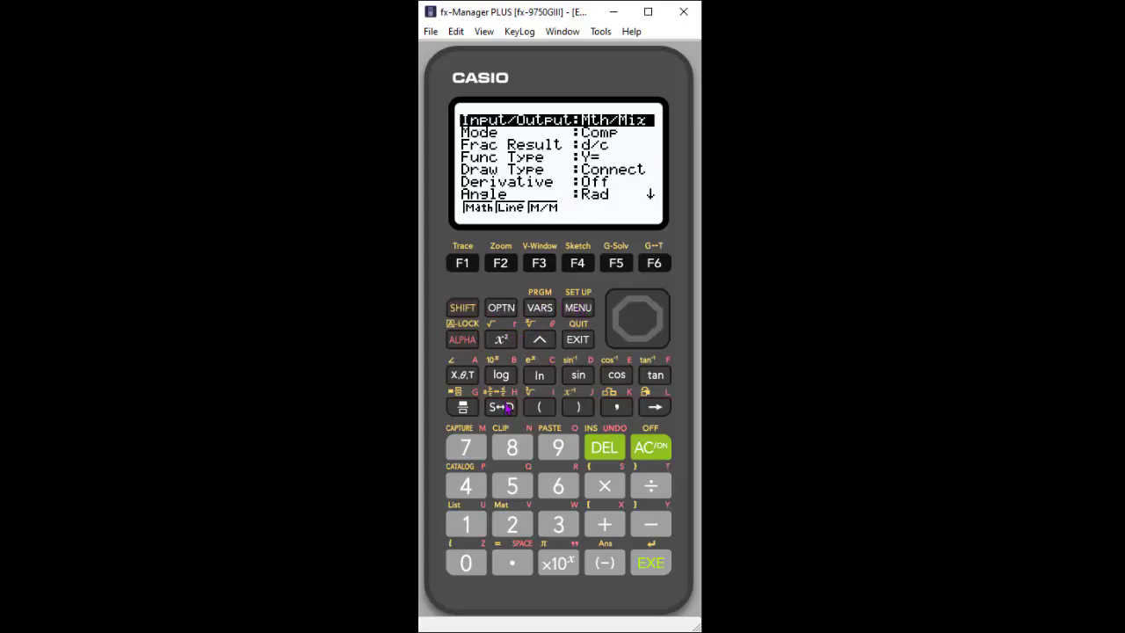
click(462, 263)
click(650, 562)
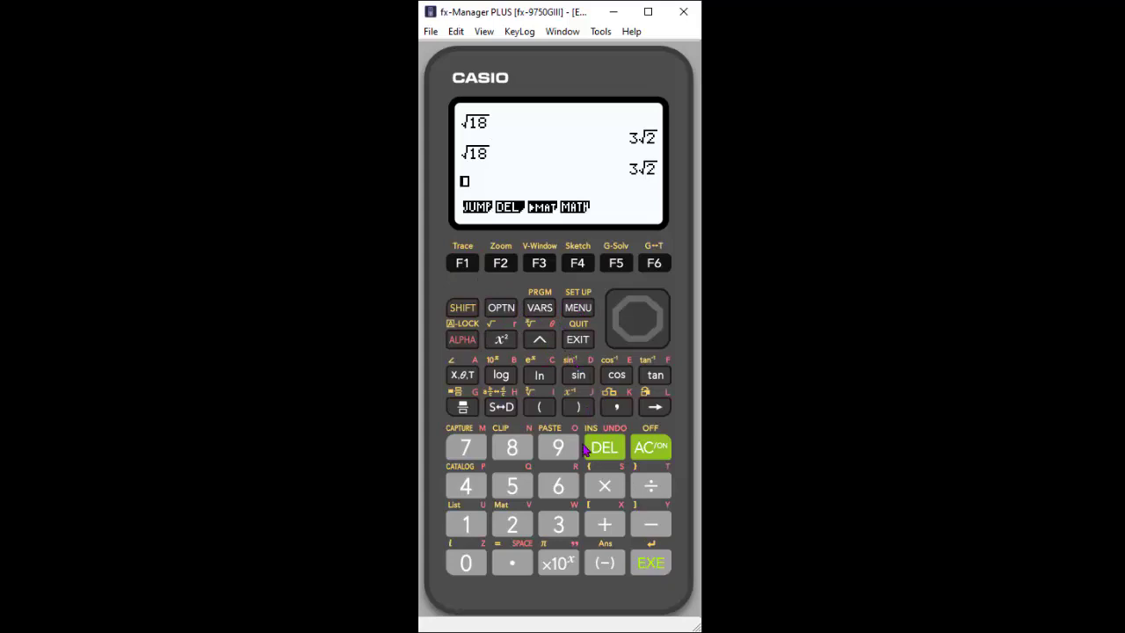
- Delete all calculation history with DEL-A and confirm Yes
click(496, 260)
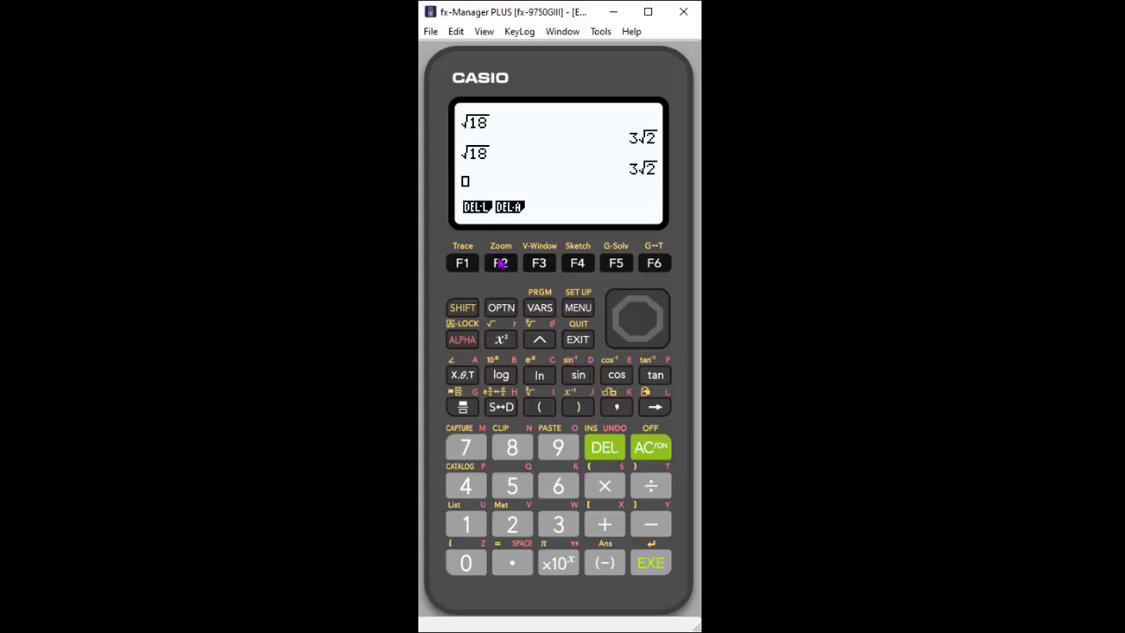
click(499, 263)
click(464, 263)
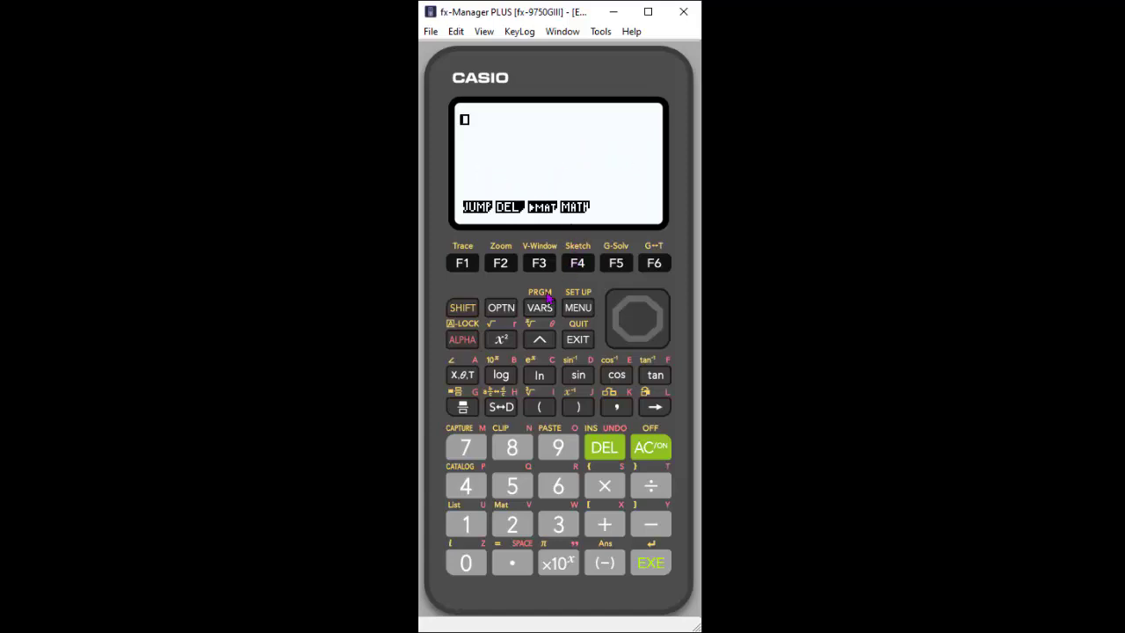
- Key in 6÷2(1+2), auto-bracketed as 6÷(2(1+2)), and evaluate it to 1
click(561, 488)
click(651, 486)
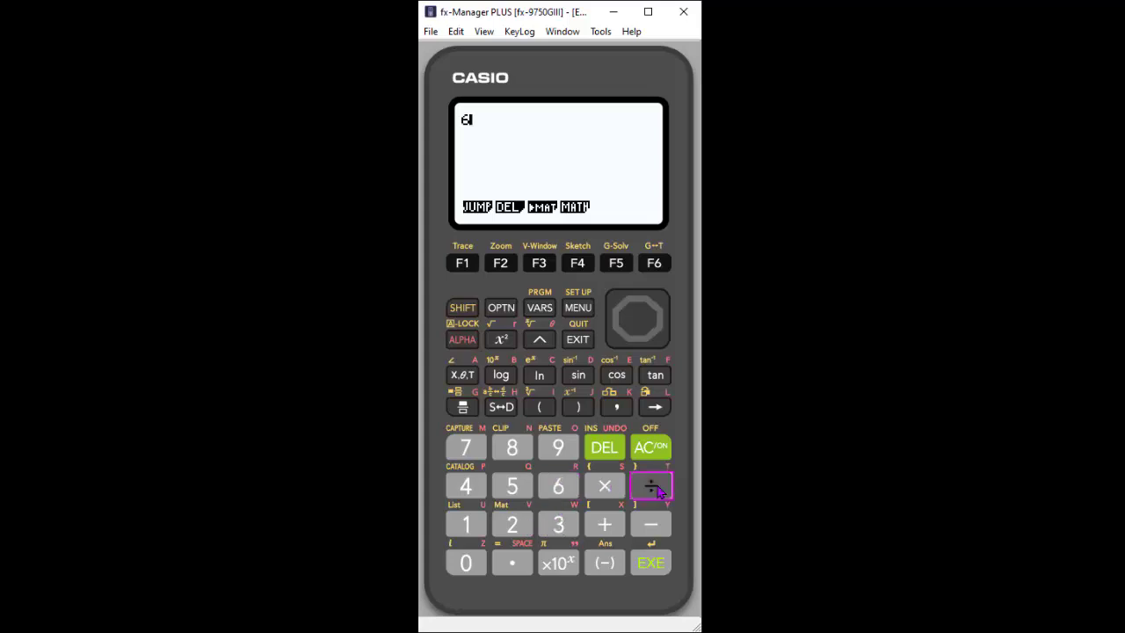
click(513, 524)
click(540, 406)
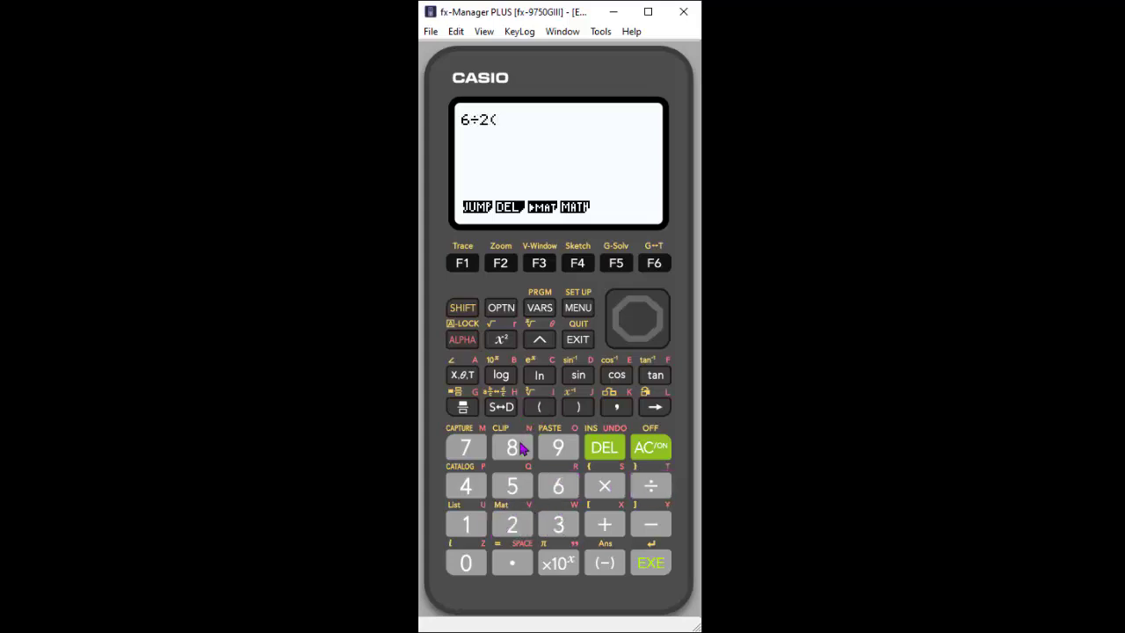
click(466, 524)
click(598, 526)
click(512, 529)
click(573, 411)
click(657, 567)
- Enter 6 over 2 as a fraction times (1+2) and evaluate it to 9
click(559, 493)
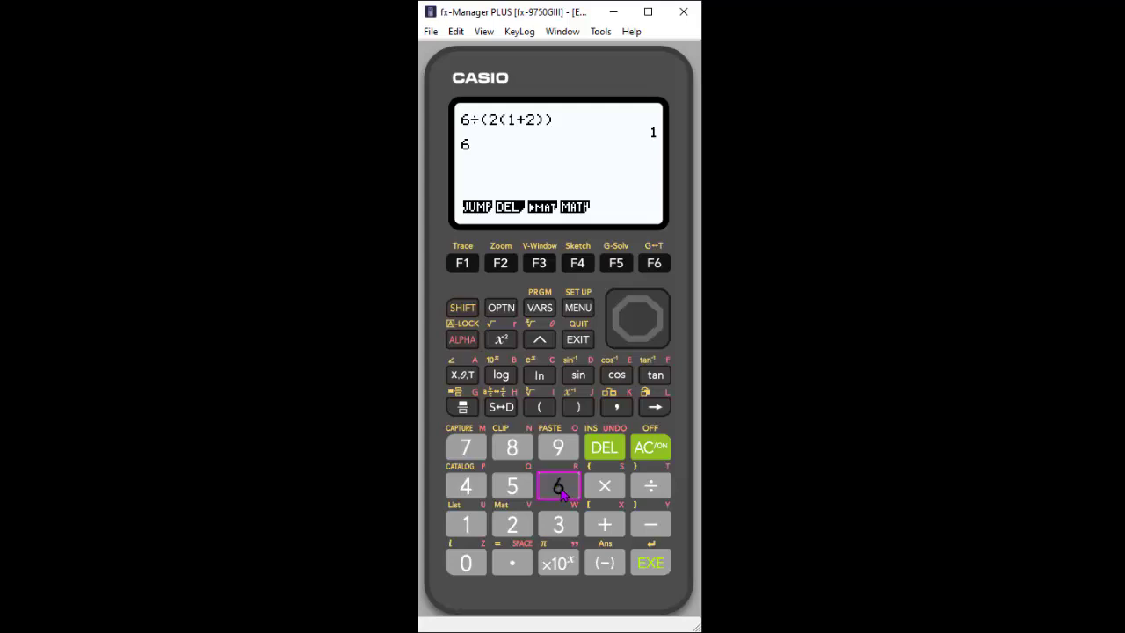
click(463, 406)
click(516, 524)
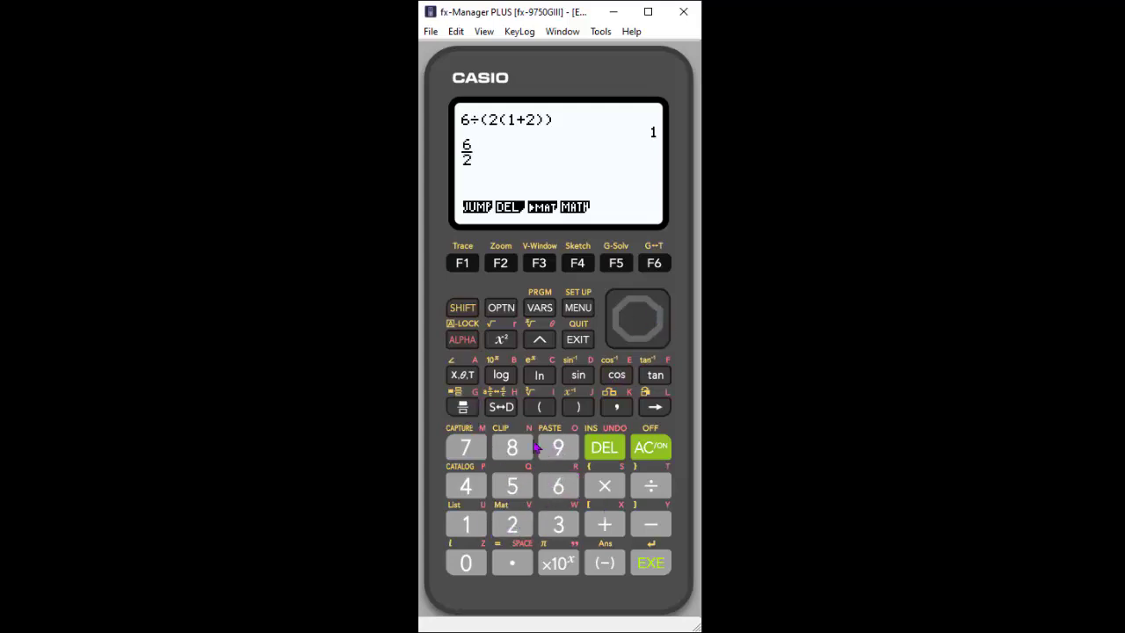
click(540, 408)
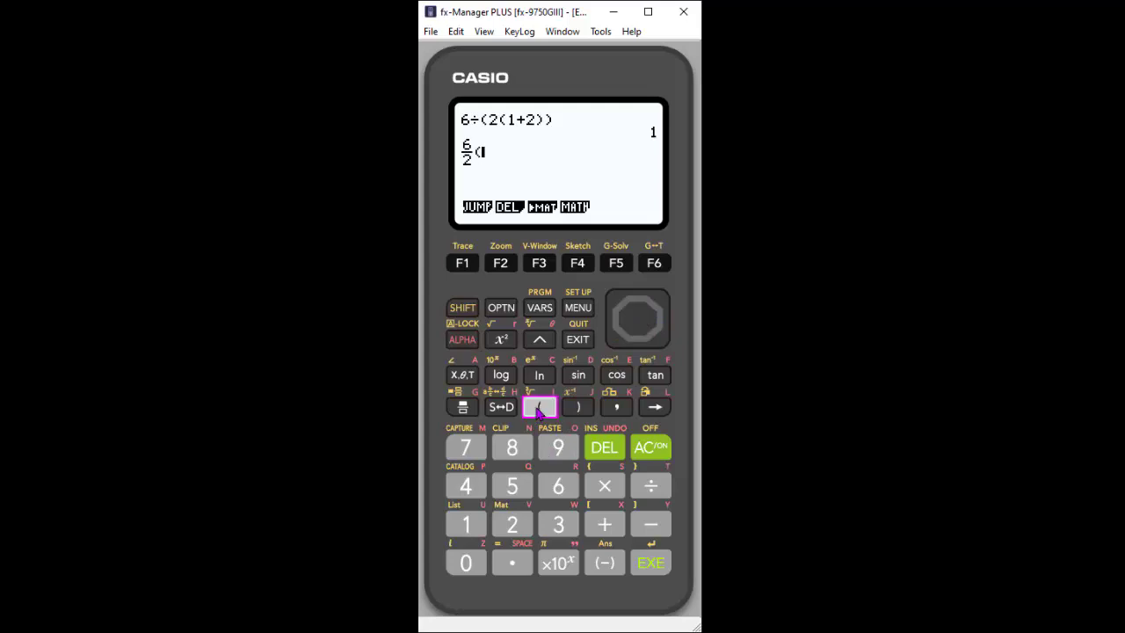
click(466, 522)
click(604, 524)
click(512, 524)
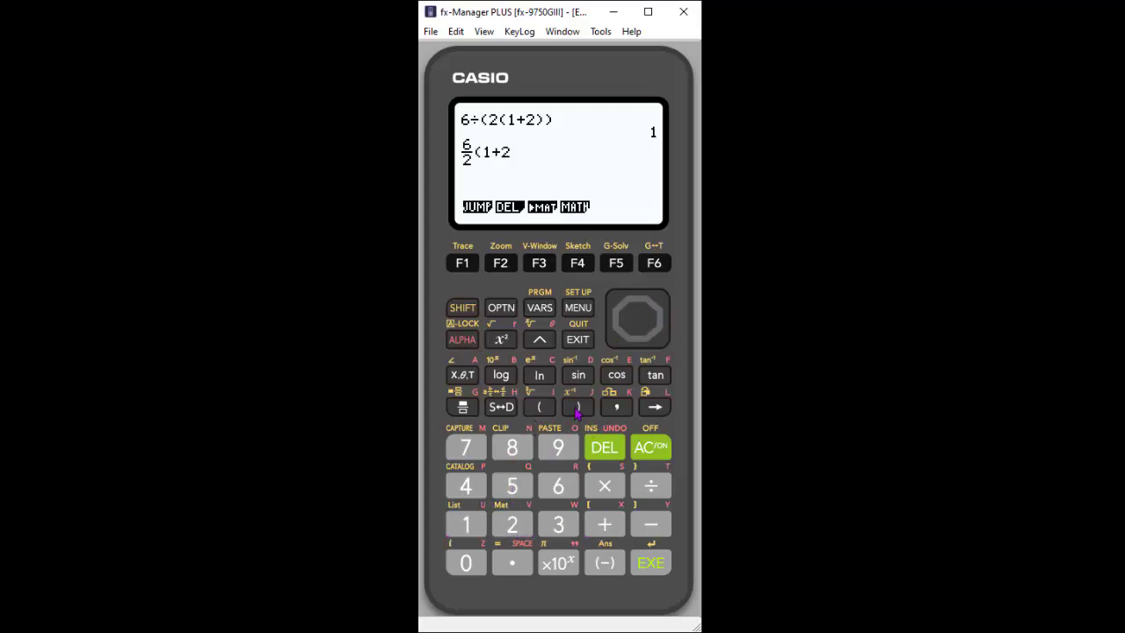
click(578, 406)
click(648, 567)
- Recall the first expression and re-bracket it as (6÷2)(1+2)
click(638, 302)
click(638, 301)
click(638, 302)
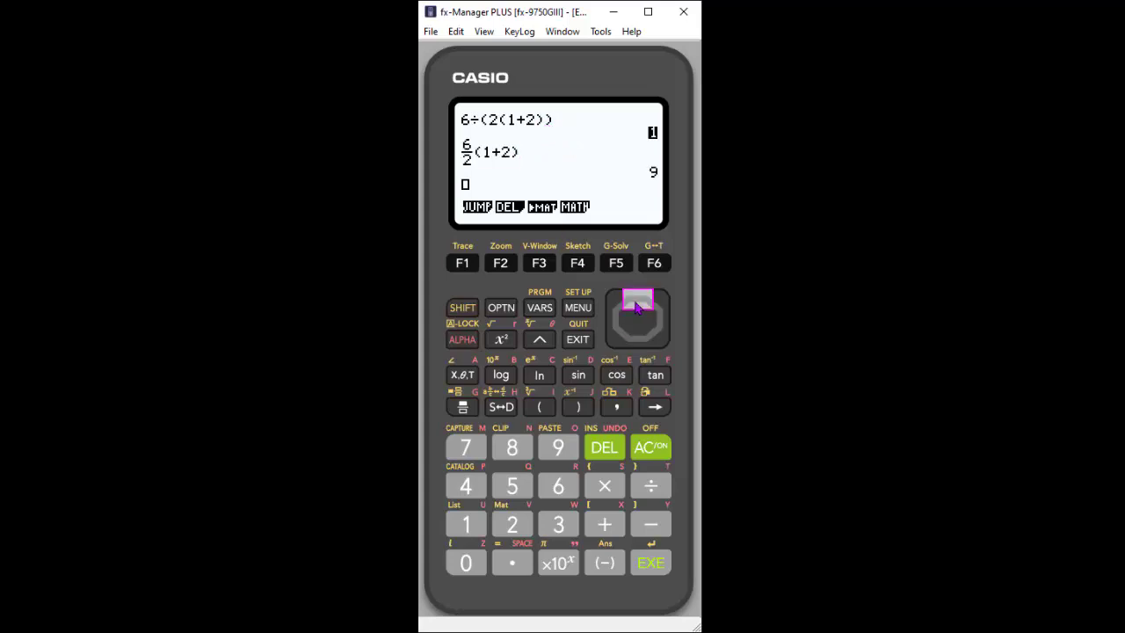
click(638, 302)
click(661, 324)
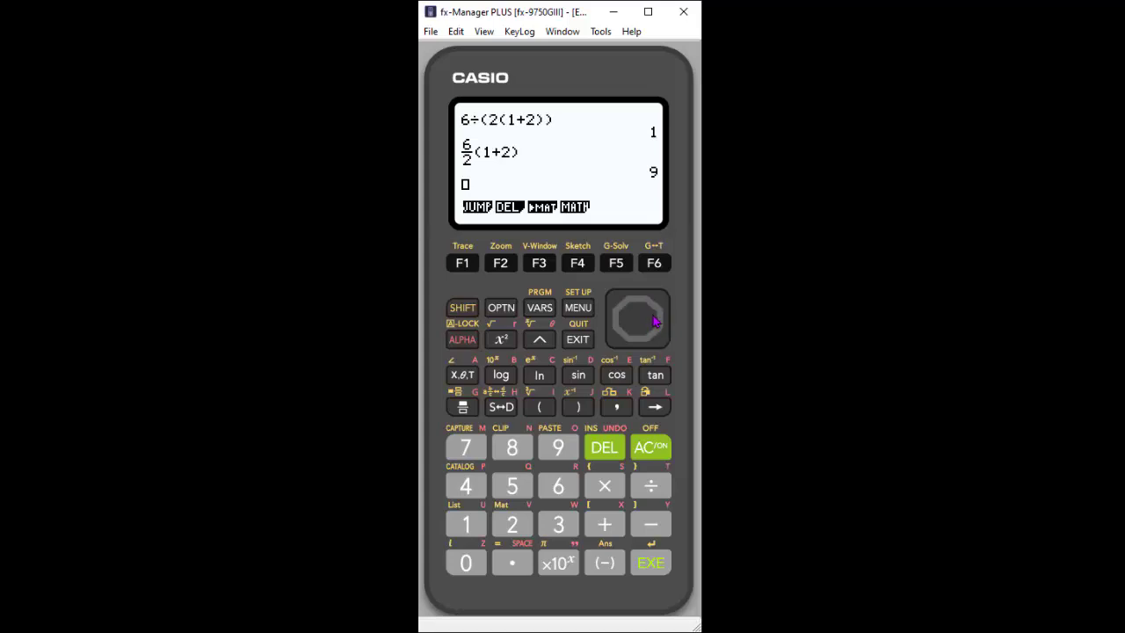
click(540, 406)
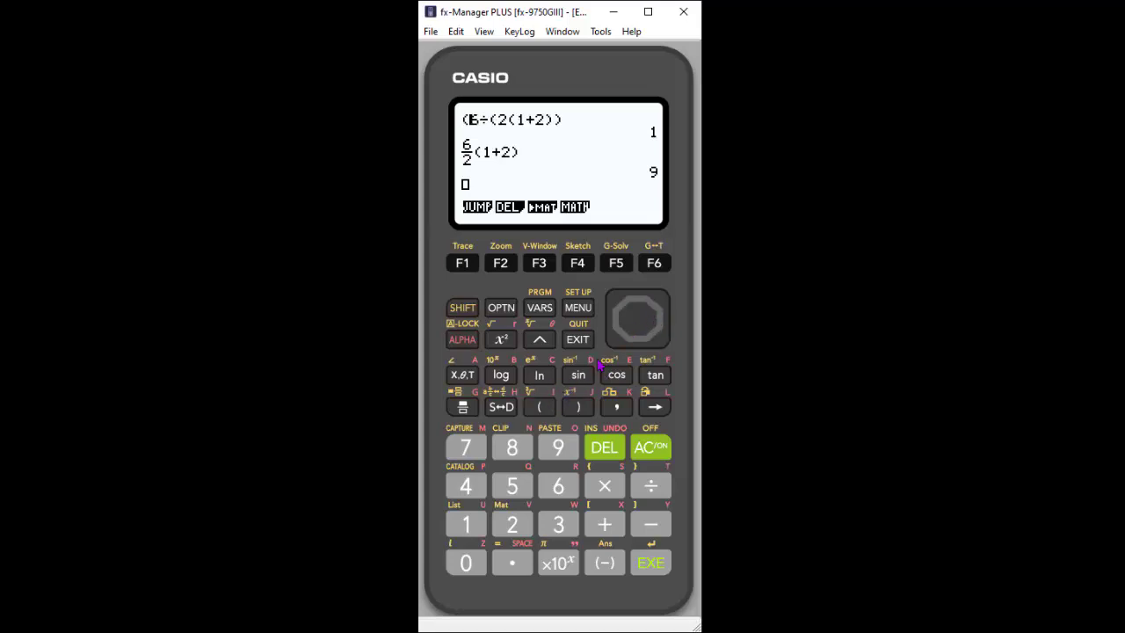
click(664, 325)
click(664, 325)
click(665, 325)
click(579, 410)
click(605, 448)
- Clear the syntax error by removing the extra closing bracket, then recalculate to get 9
click(651, 563)
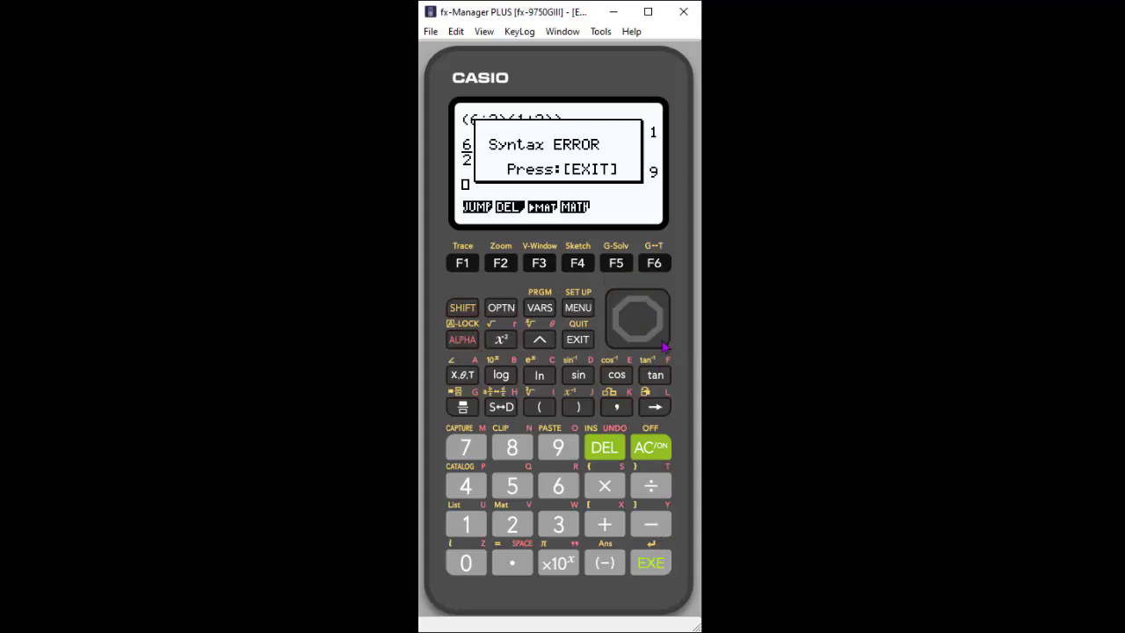
click(578, 339)
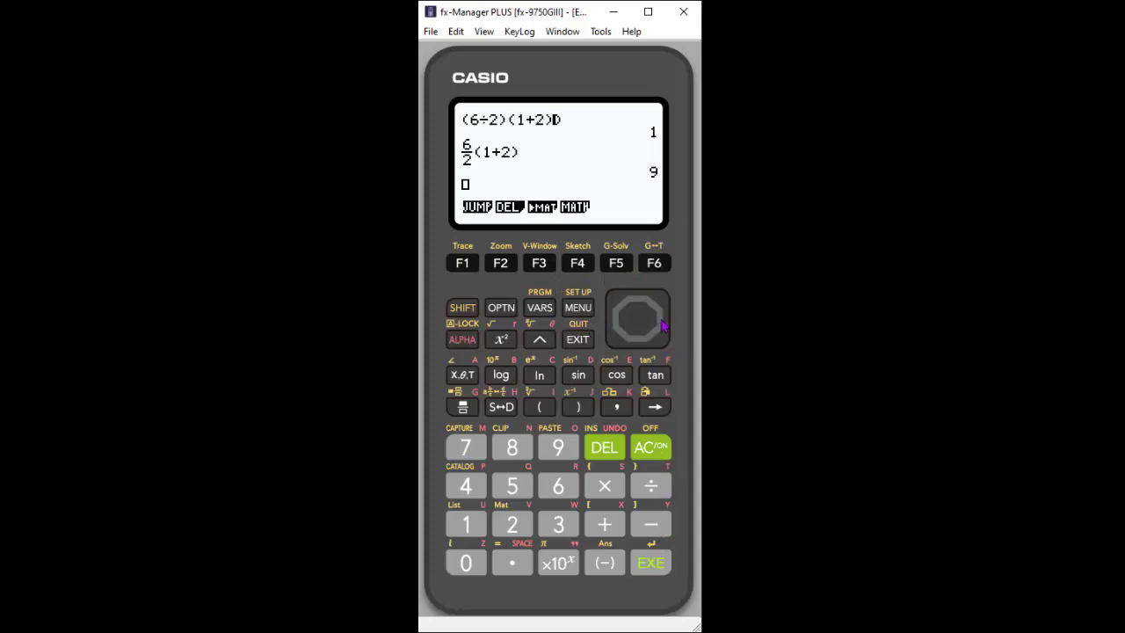
click(663, 320)
click(601, 455)
click(653, 563)
- Open the STAT app's list editor from the Main Menu
click(576, 307)
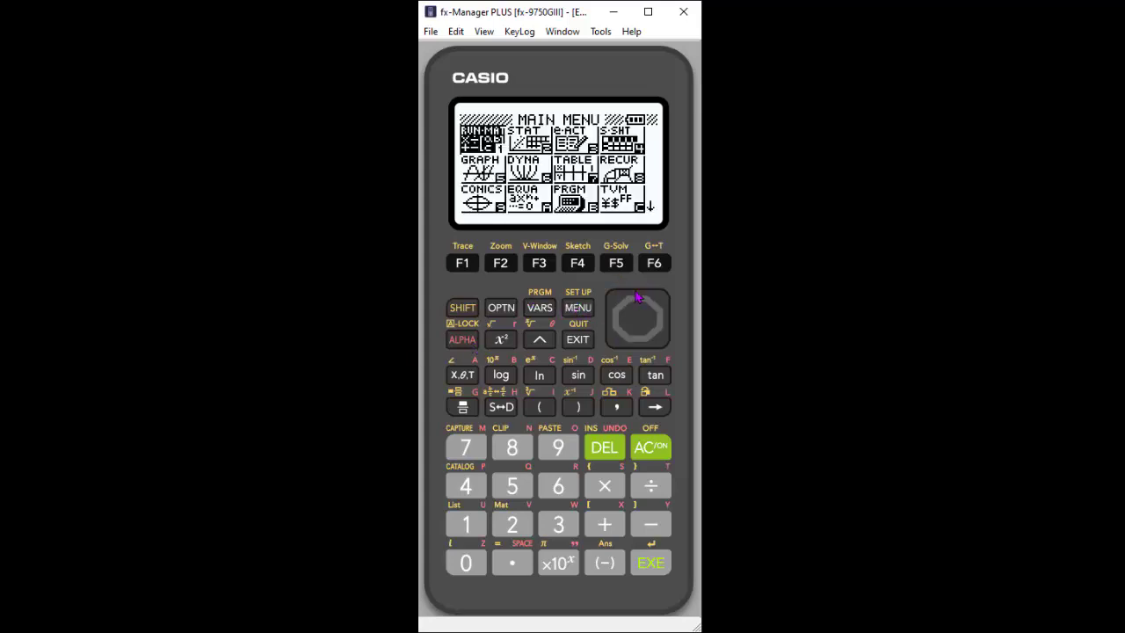
click(663, 323)
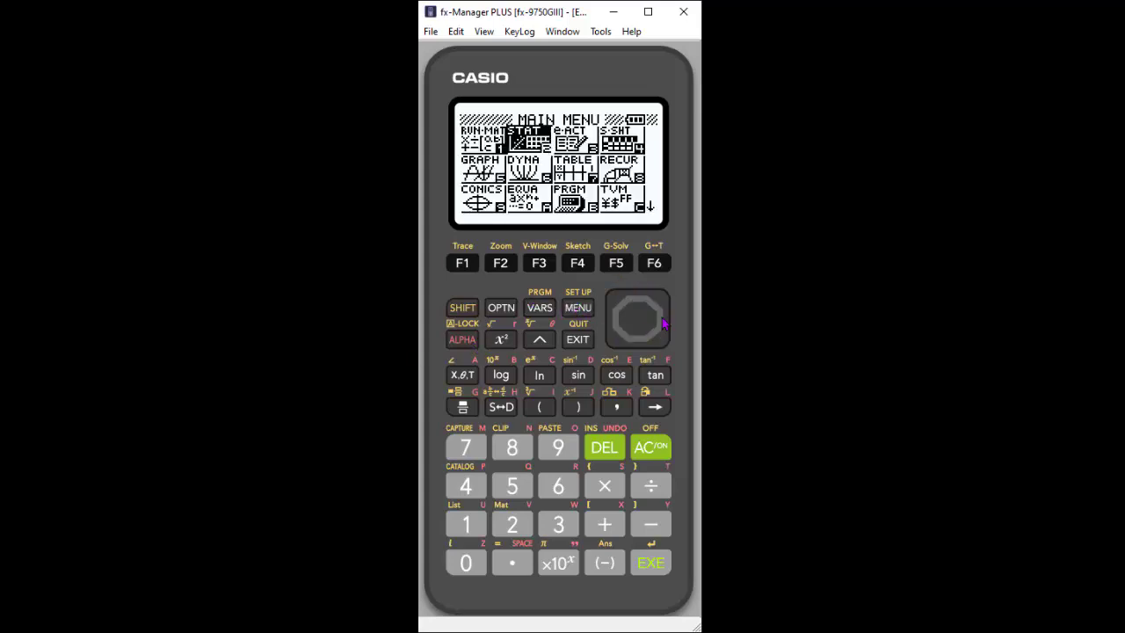
click(650, 564)
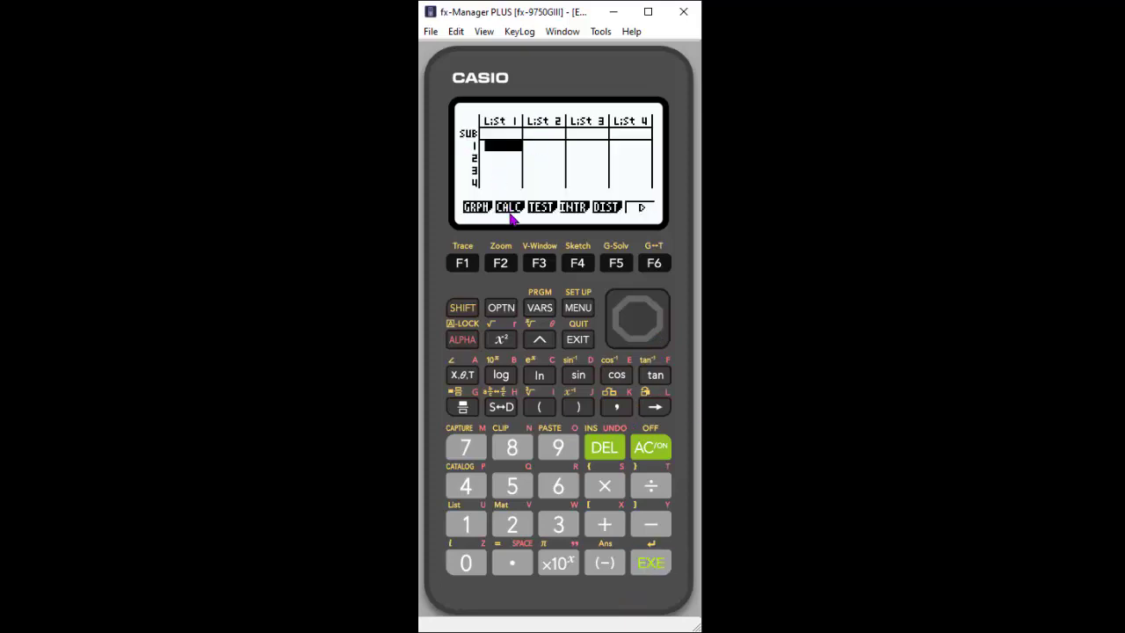
- Show the CALC > REG regression models and page through both model pages
click(504, 263)
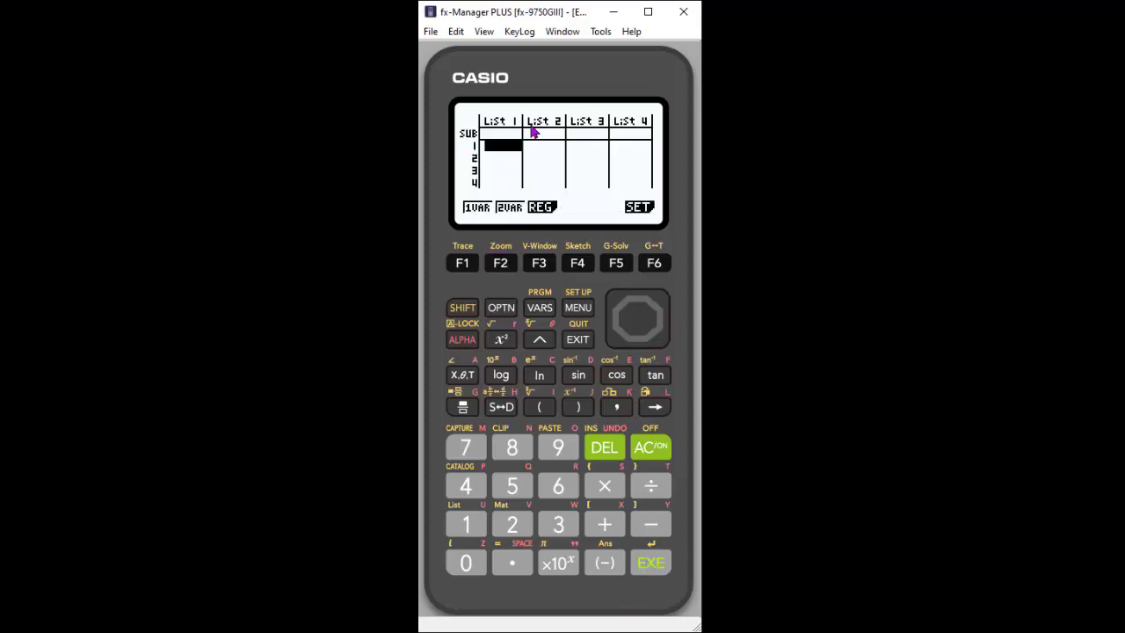
click(541, 263)
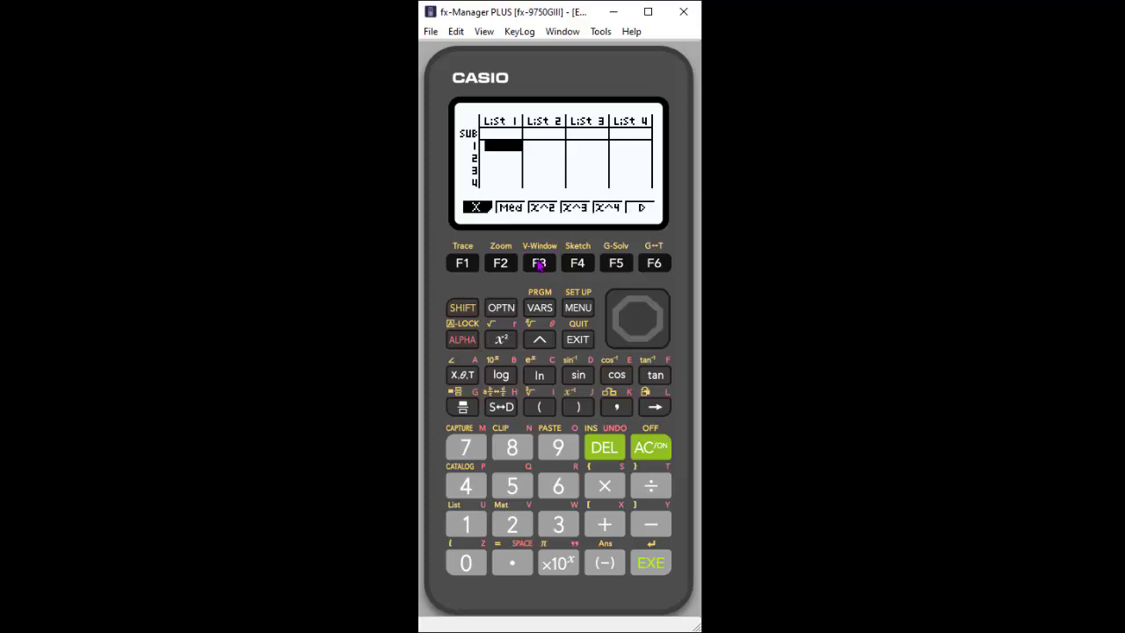
click(662, 330)
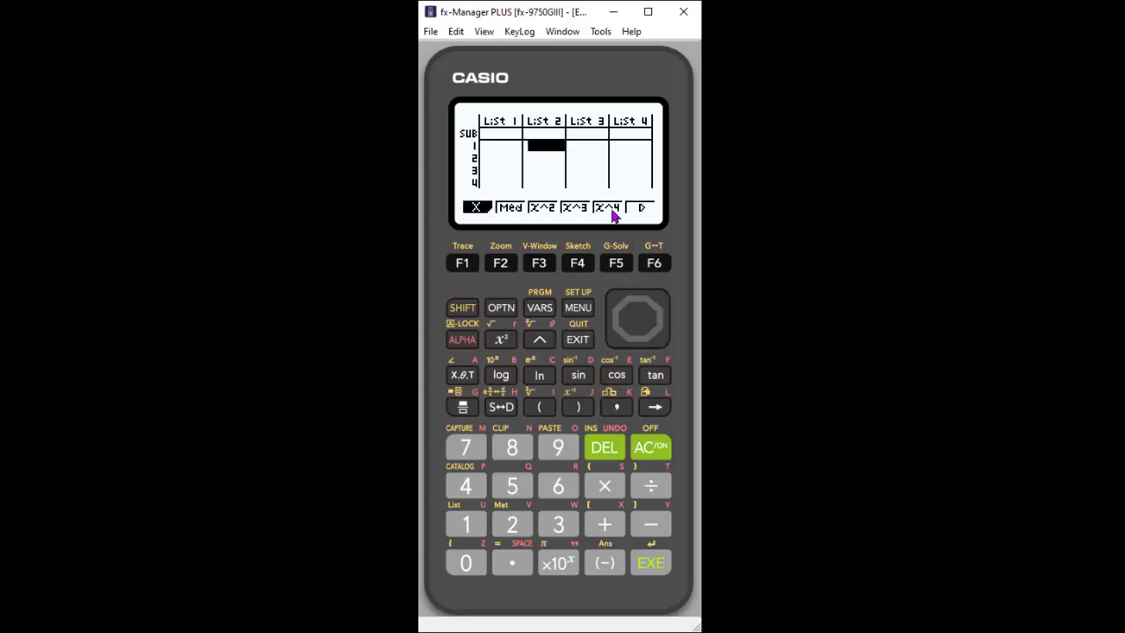
click(654, 264)
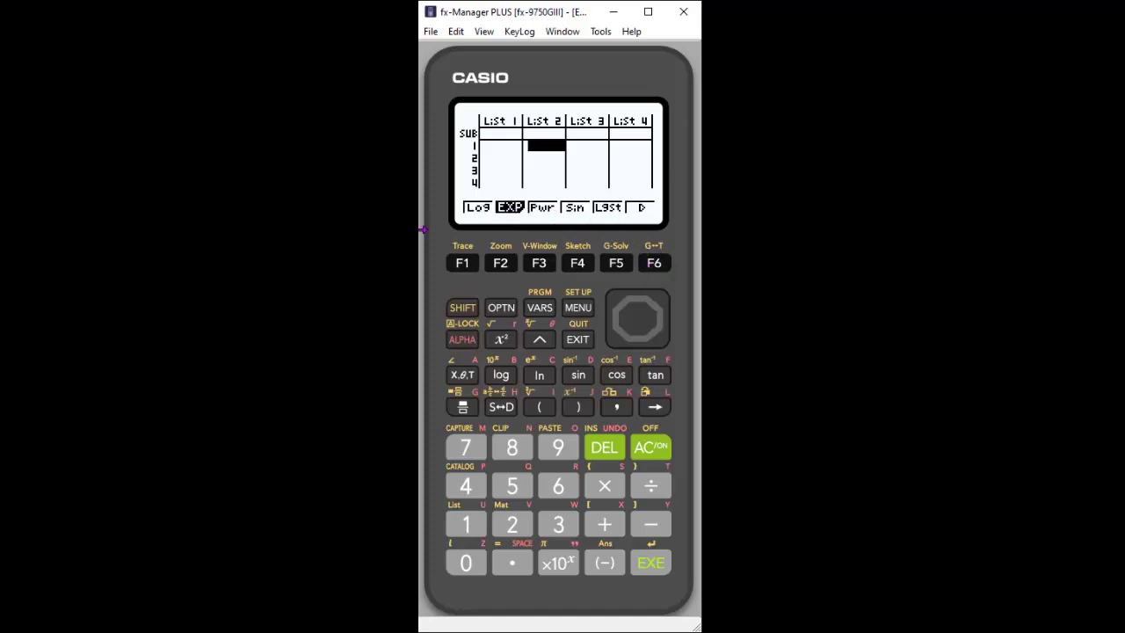
click(651, 263)
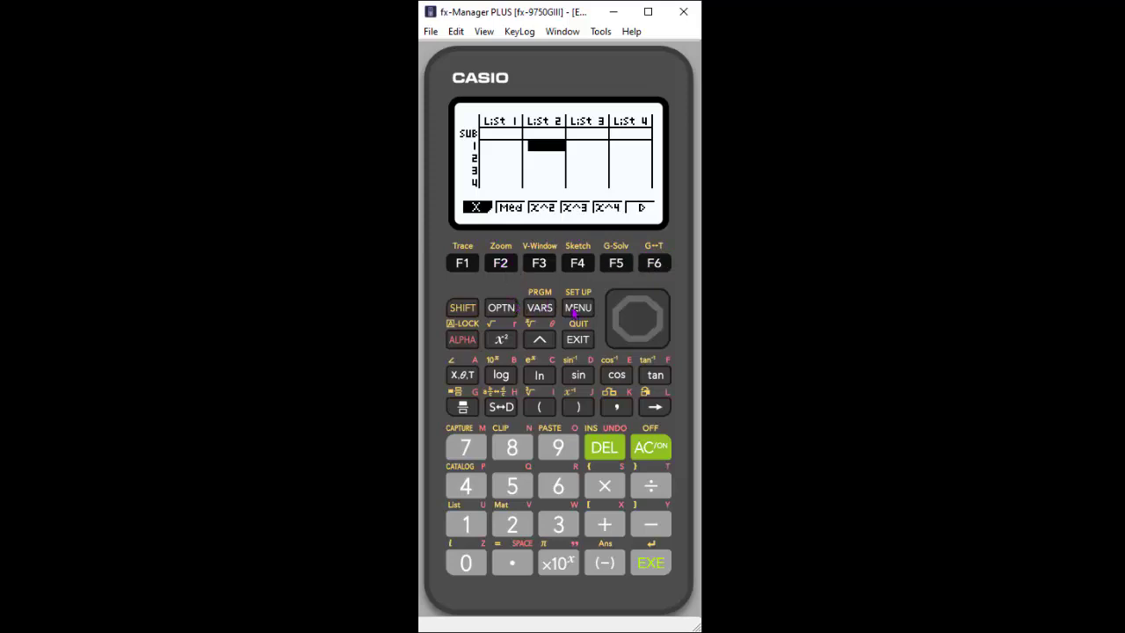
- Back out of the regression choices to the list editor's main function bar
click(577, 338)
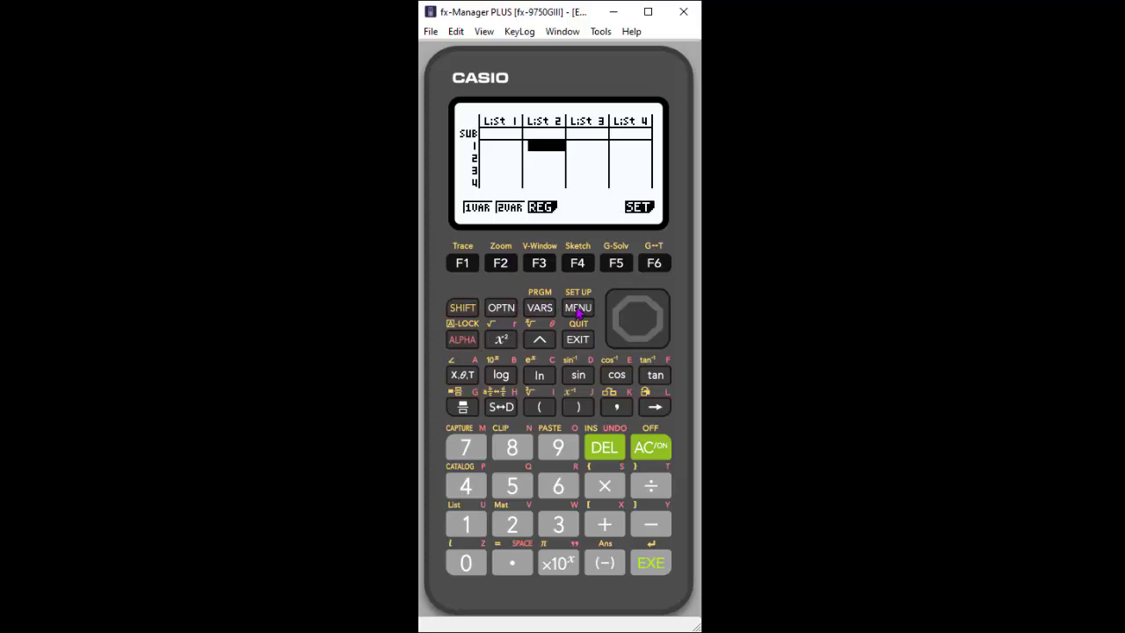
click(578, 341)
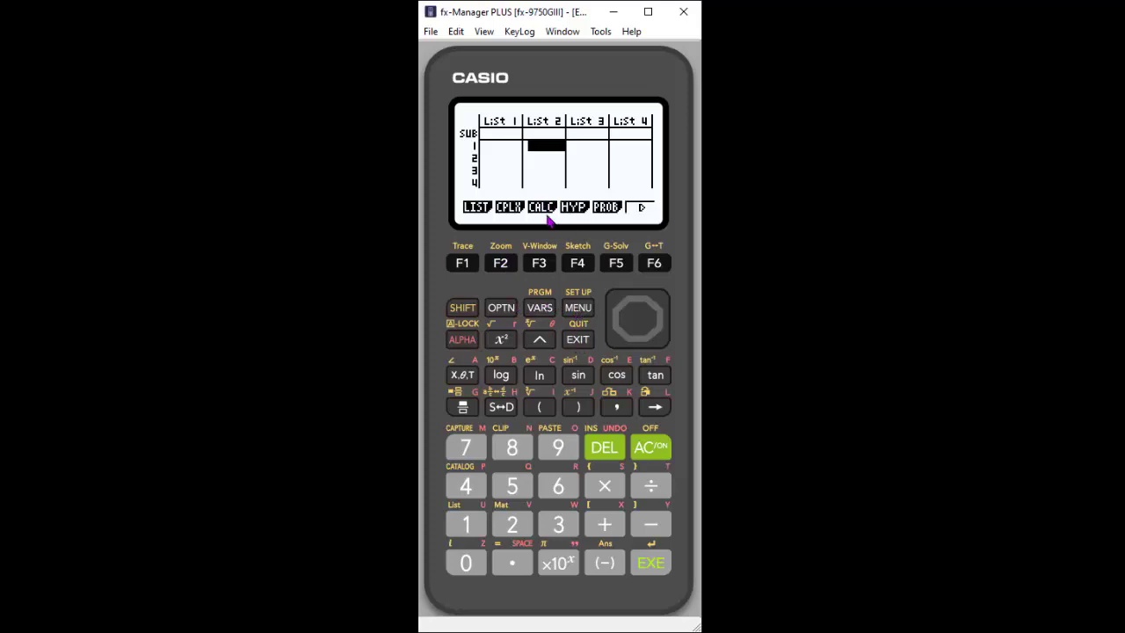
click(576, 341)
click(576, 341)
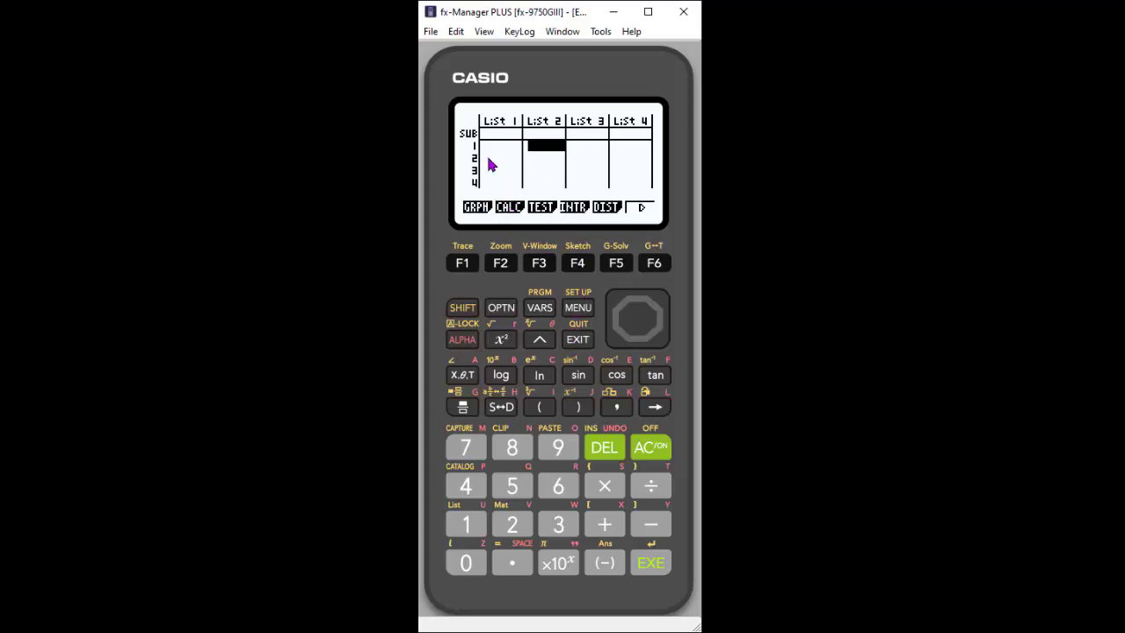
- Browse the PROB functions x!, nPr, nCr, RAND and the P(, Q(, R(, t( distribution page
click(500, 309)
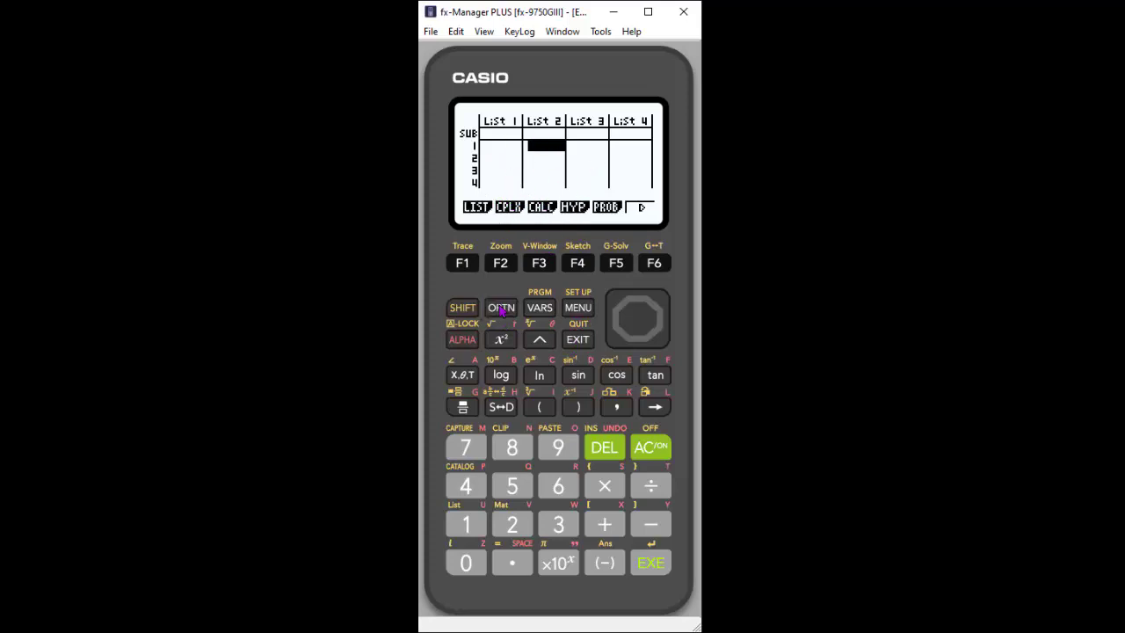
click(612, 263)
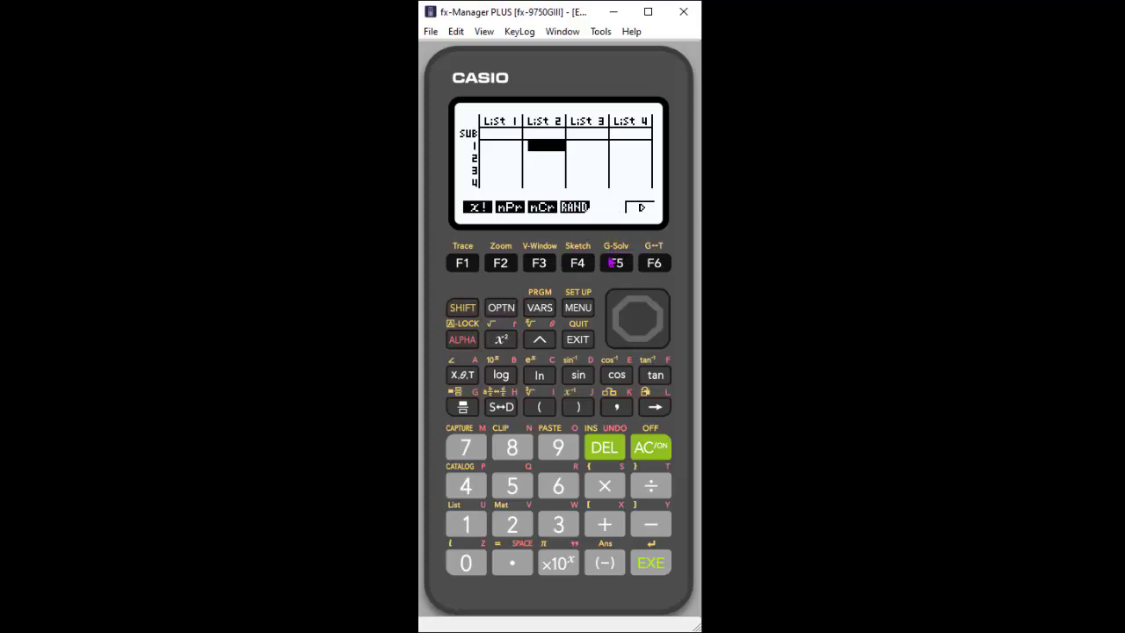
click(654, 265)
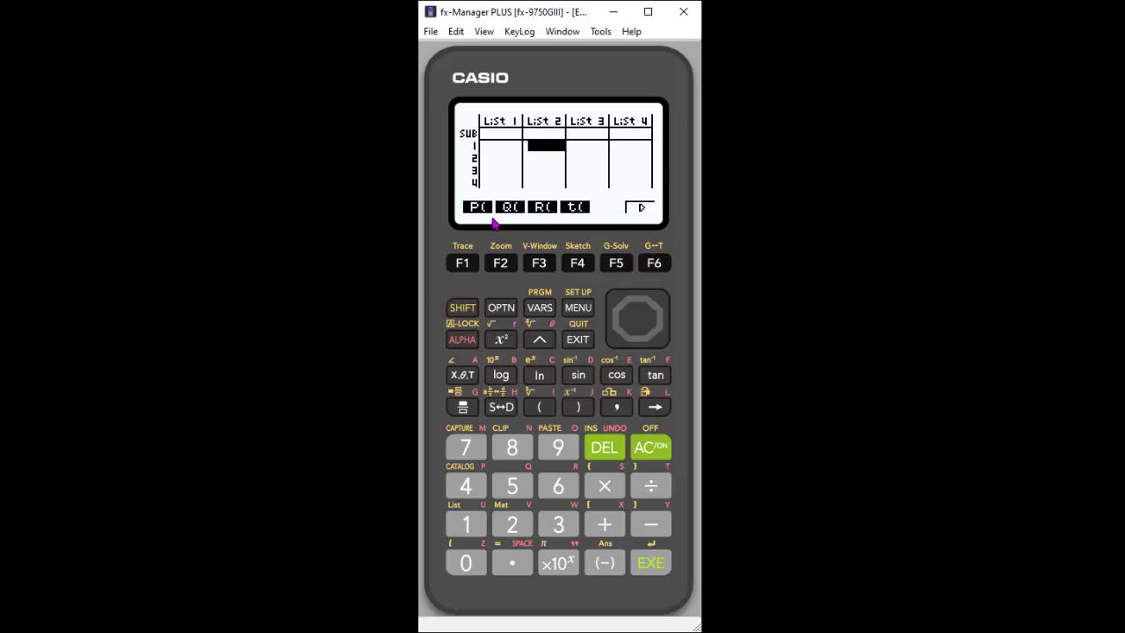
click(654, 264)
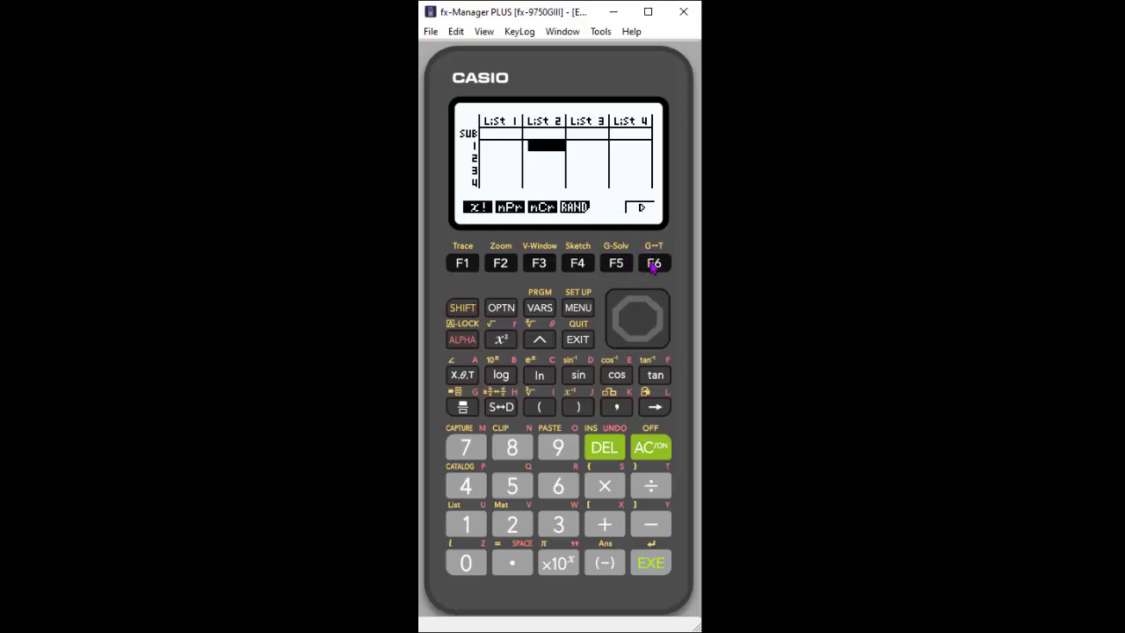
click(654, 266)
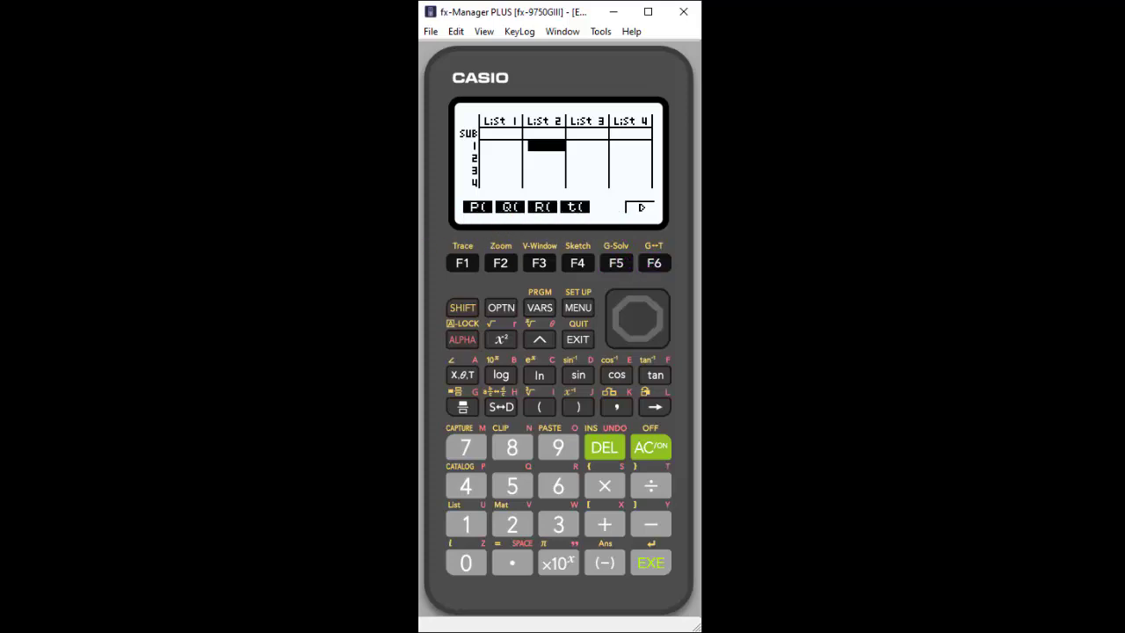
click(586, 342)
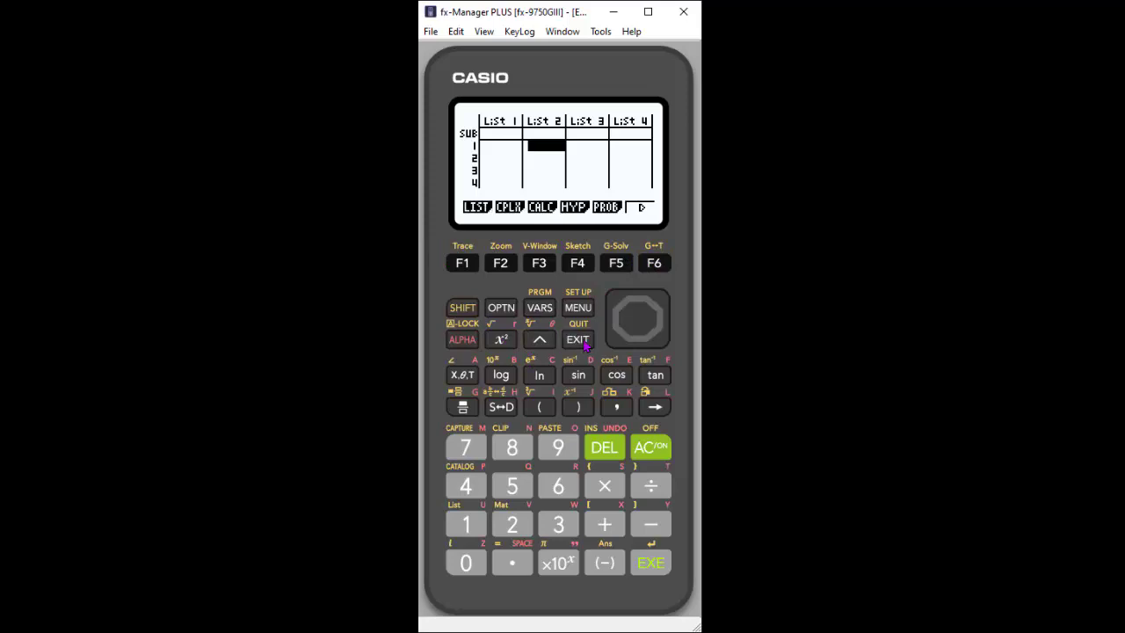
- Go from the Main Menu to the LINK application and show its EXAM examination mode menu
click(582, 307)
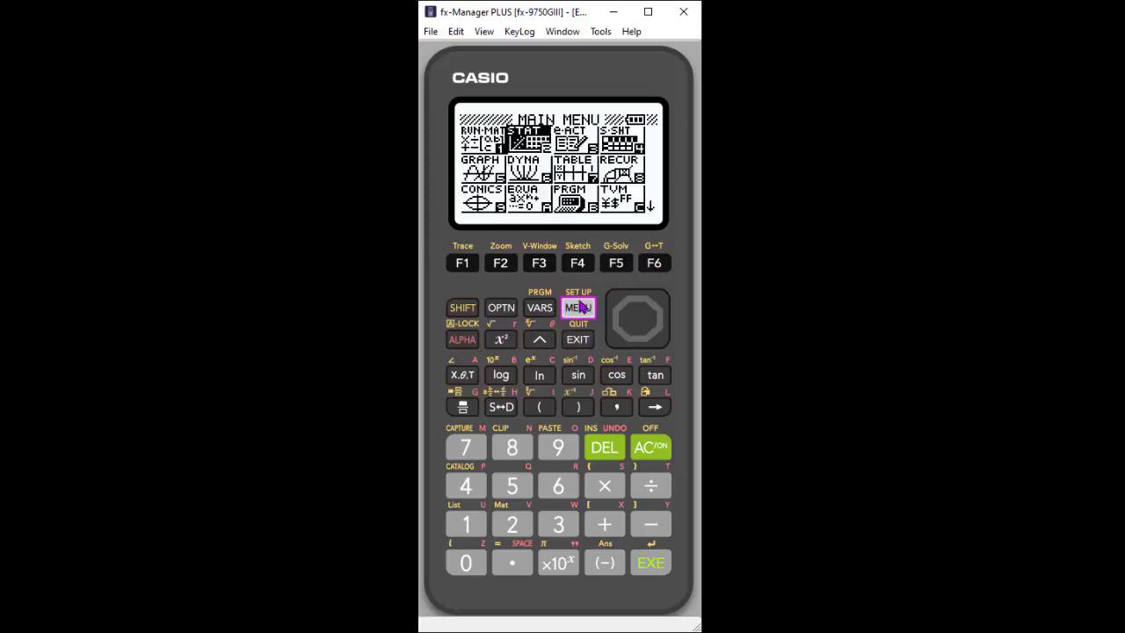
click(633, 341)
click(633, 341)
click(633, 341)
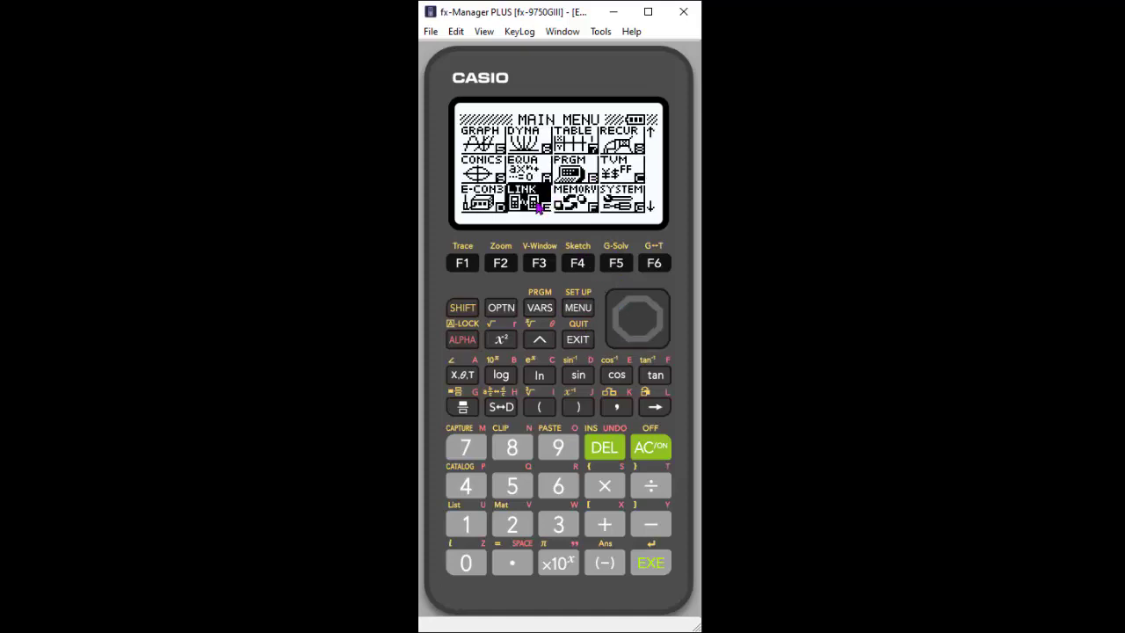
click(649, 568)
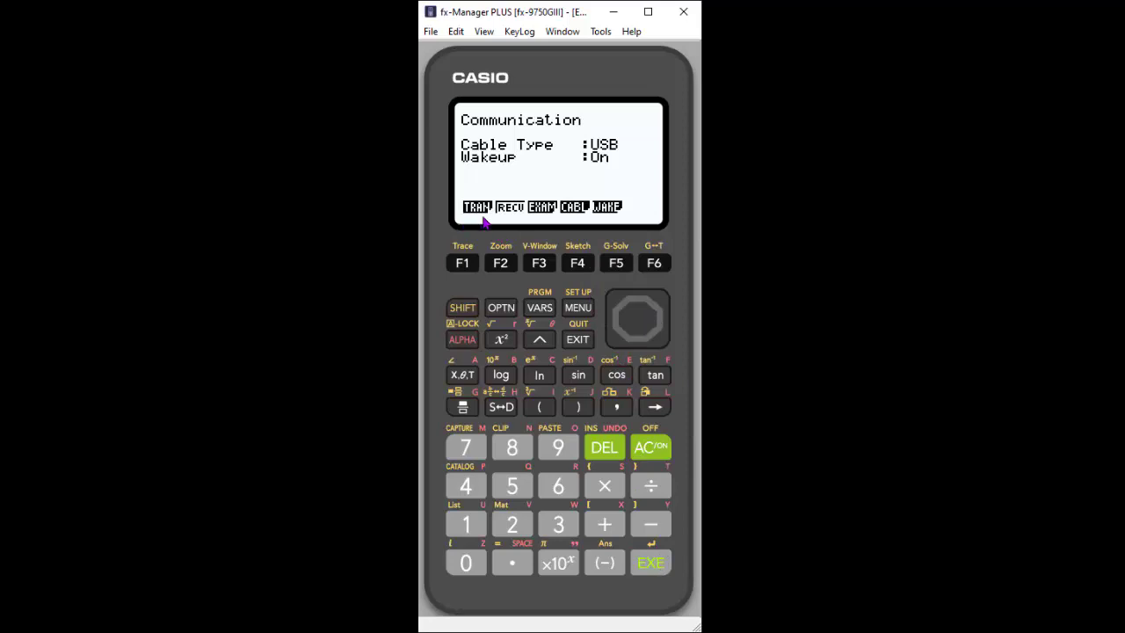
click(542, 266)
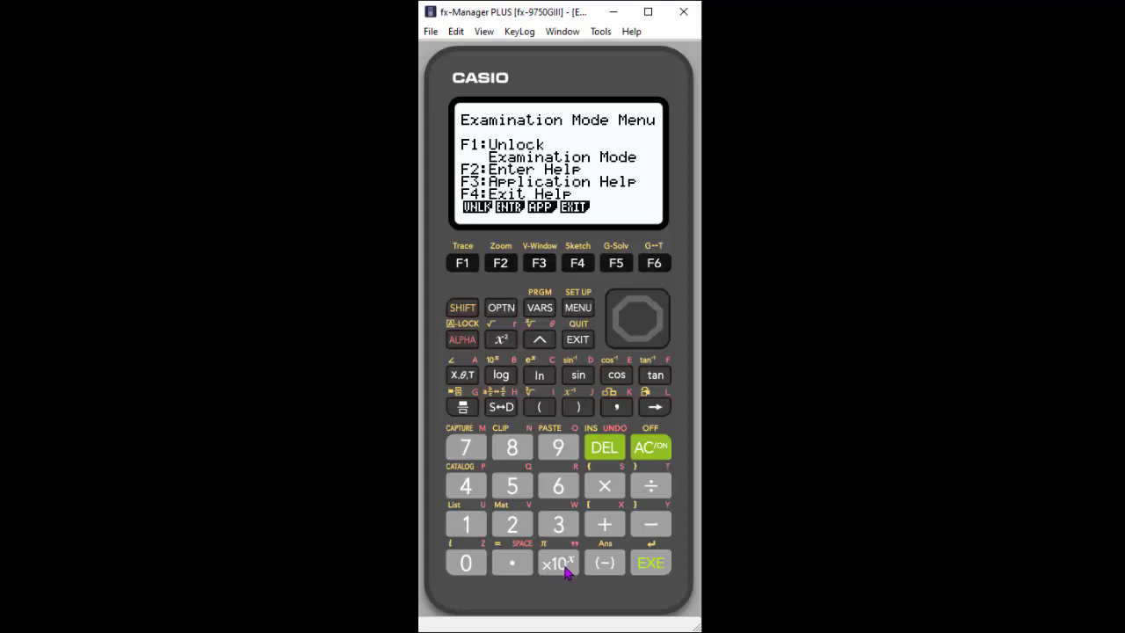
- In RUN-MAT, enter 1E3 with the ×10^x key and evaluate it to 1000
click(579, 310)
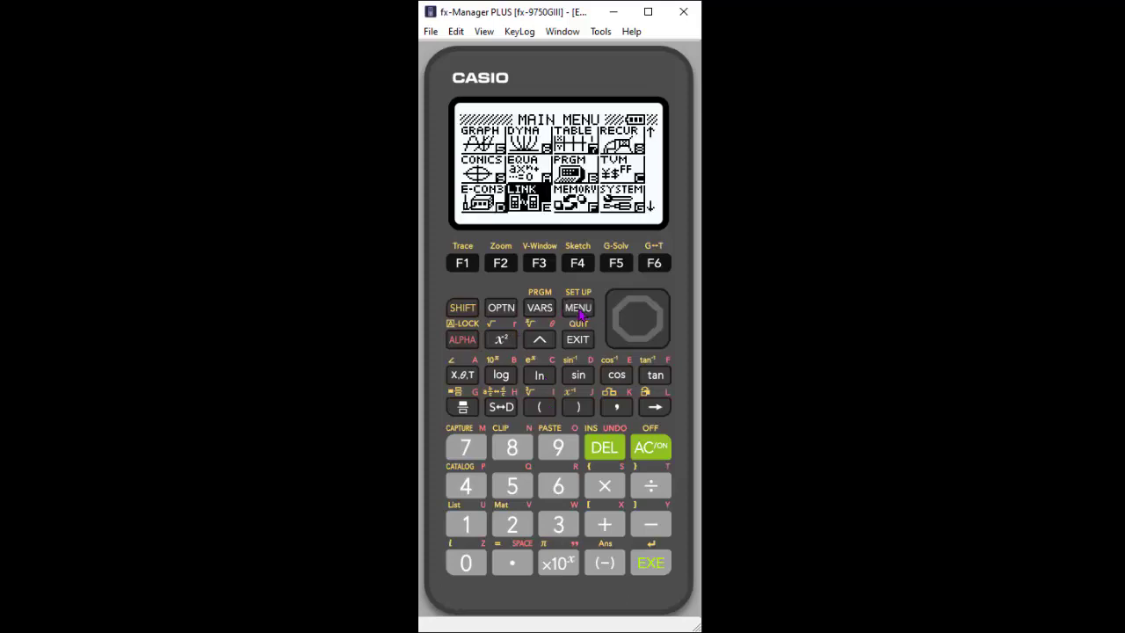
click(473, 525)
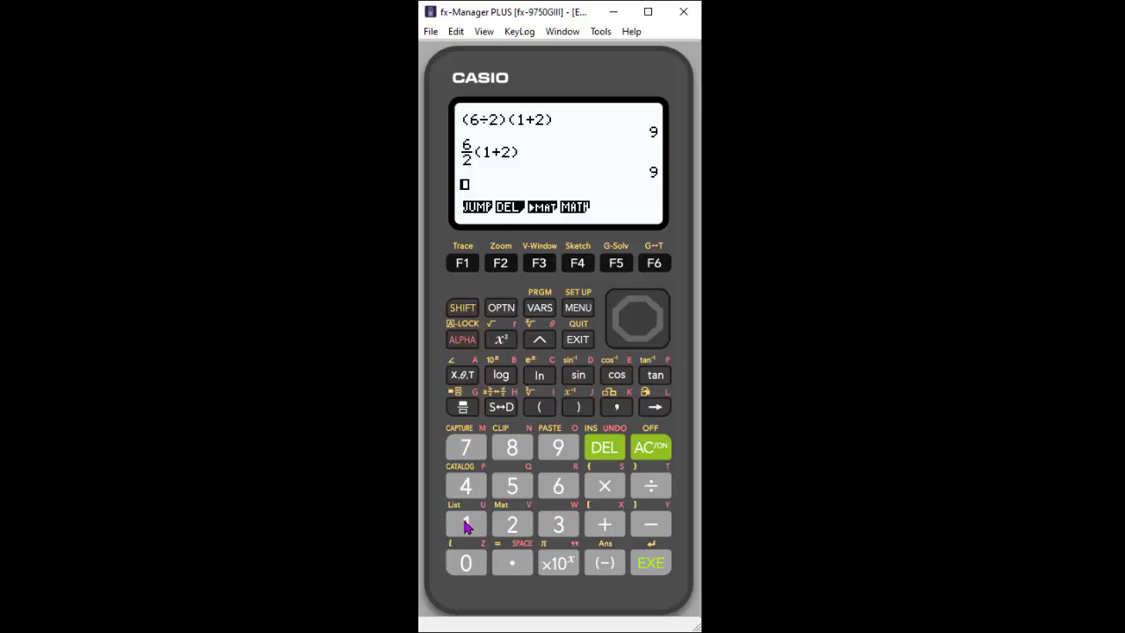
click(466, 524)
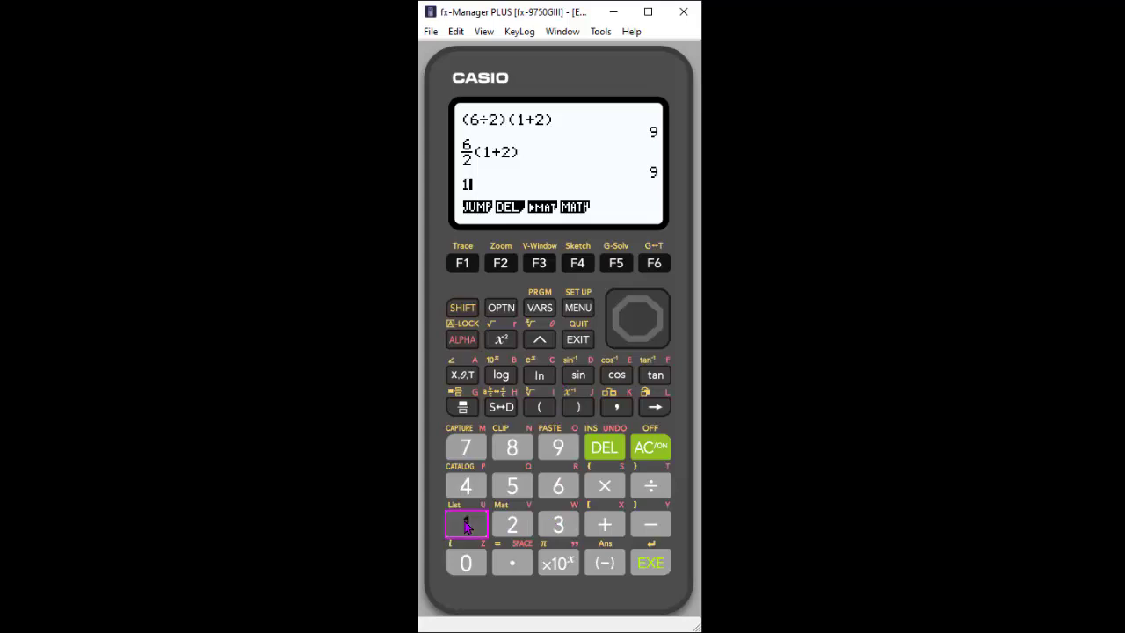
click(559, 563)
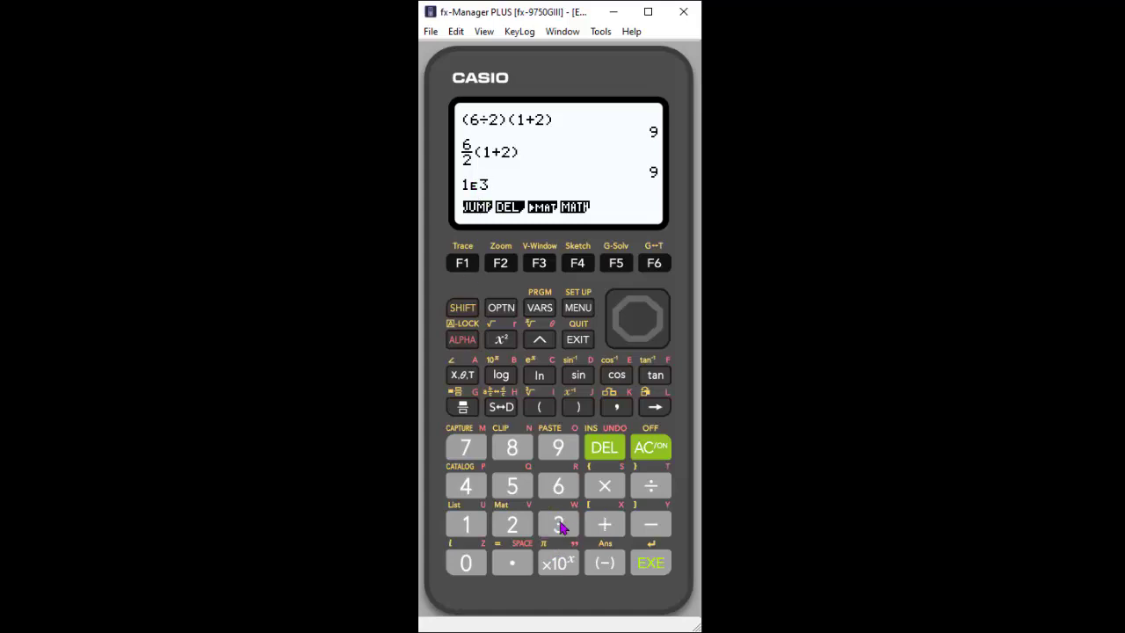
click(650, 566)
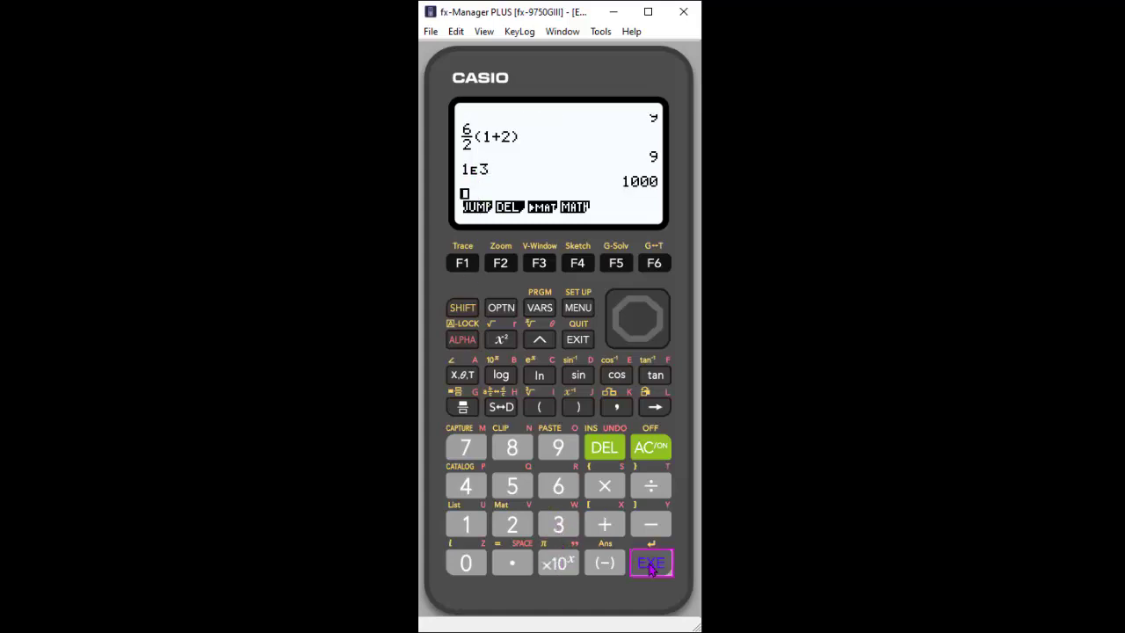